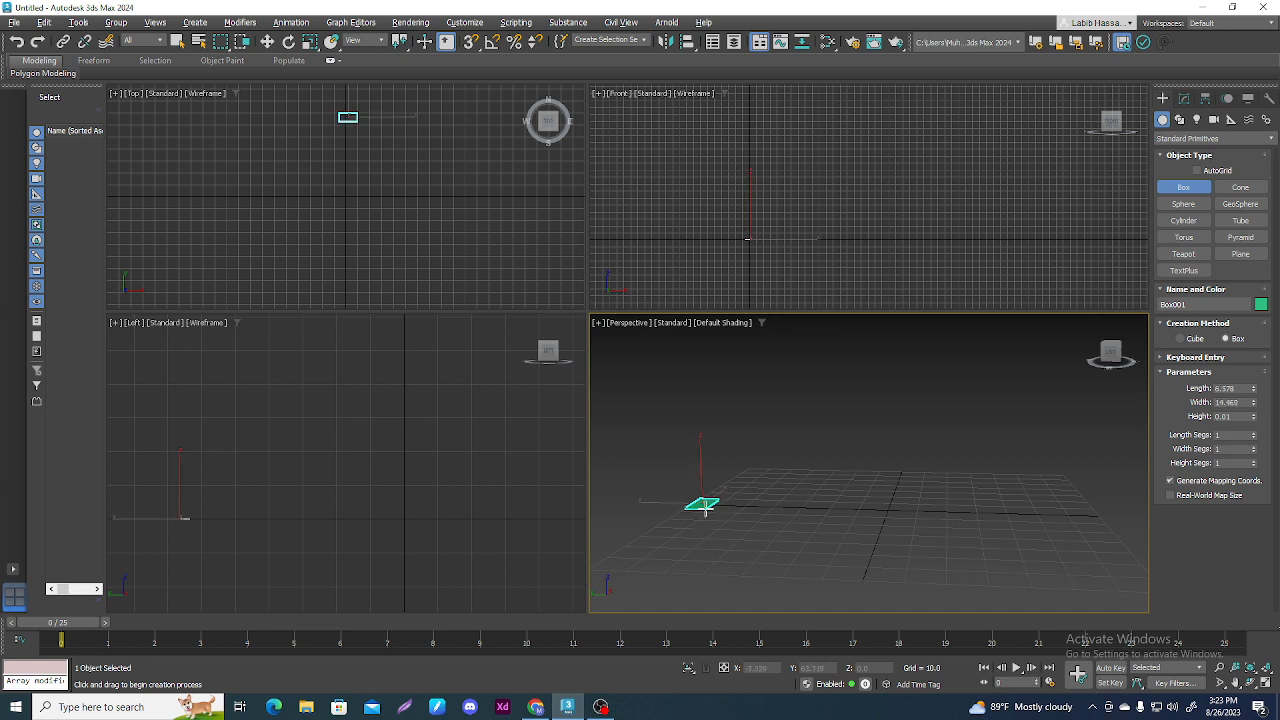
Step: Discard the unfinished box and create a tall thin box in the perspective view, about 6 long, 27 wide and 42 high
right_click(690, 478)
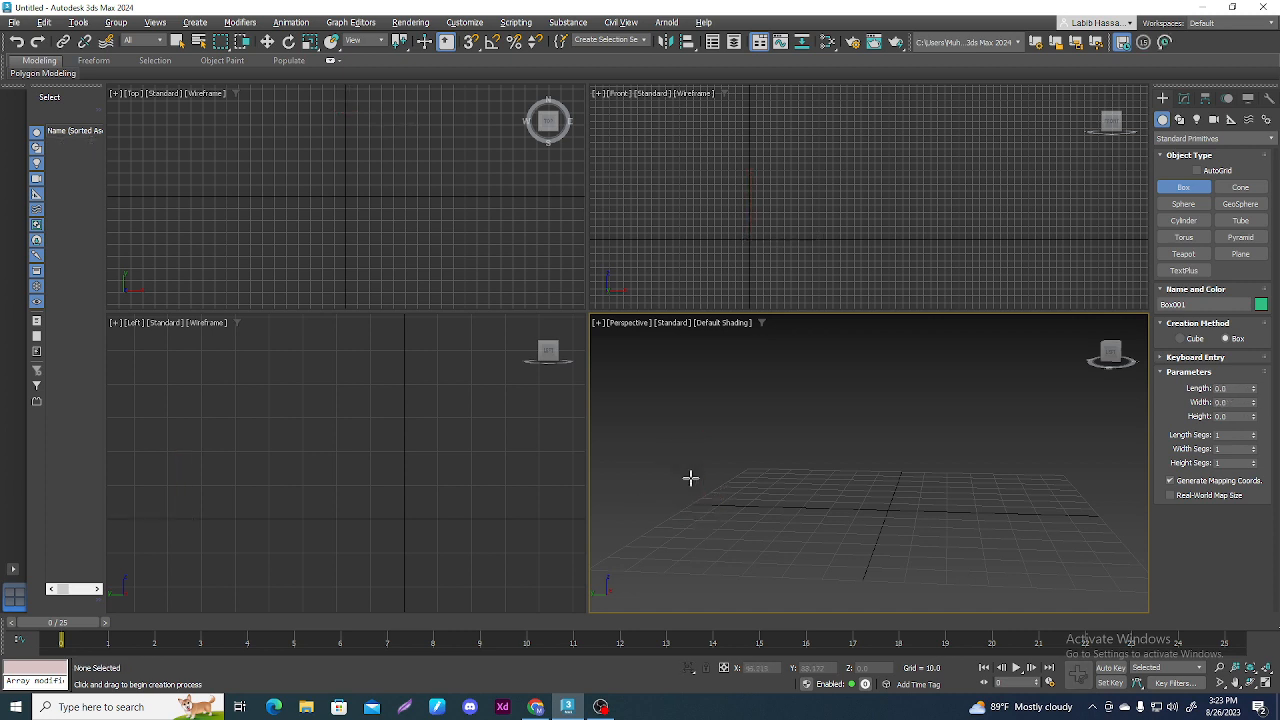
drag(700, 502, 686, 515)
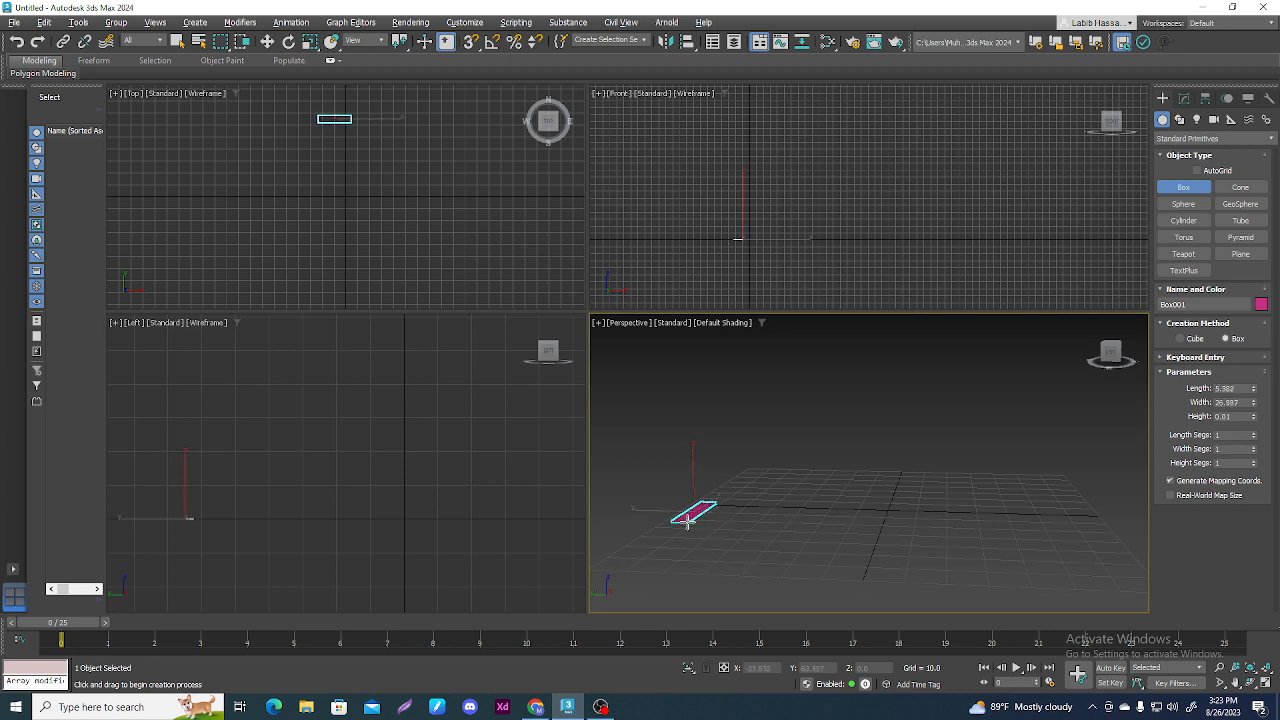
click(663, 402)
alt+middle_drag(731, 493, 709, 467)
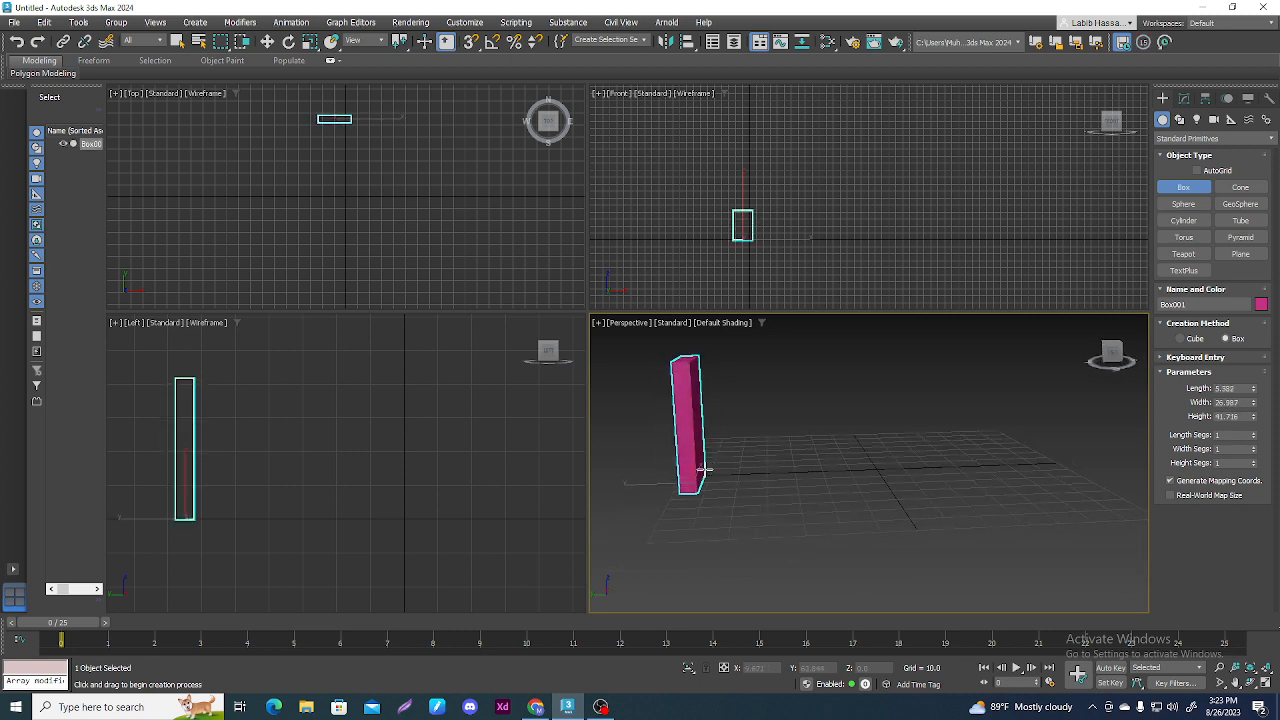
Step: Clone the box along the row in the Left view as four evenly spaced independent copies
key(w)
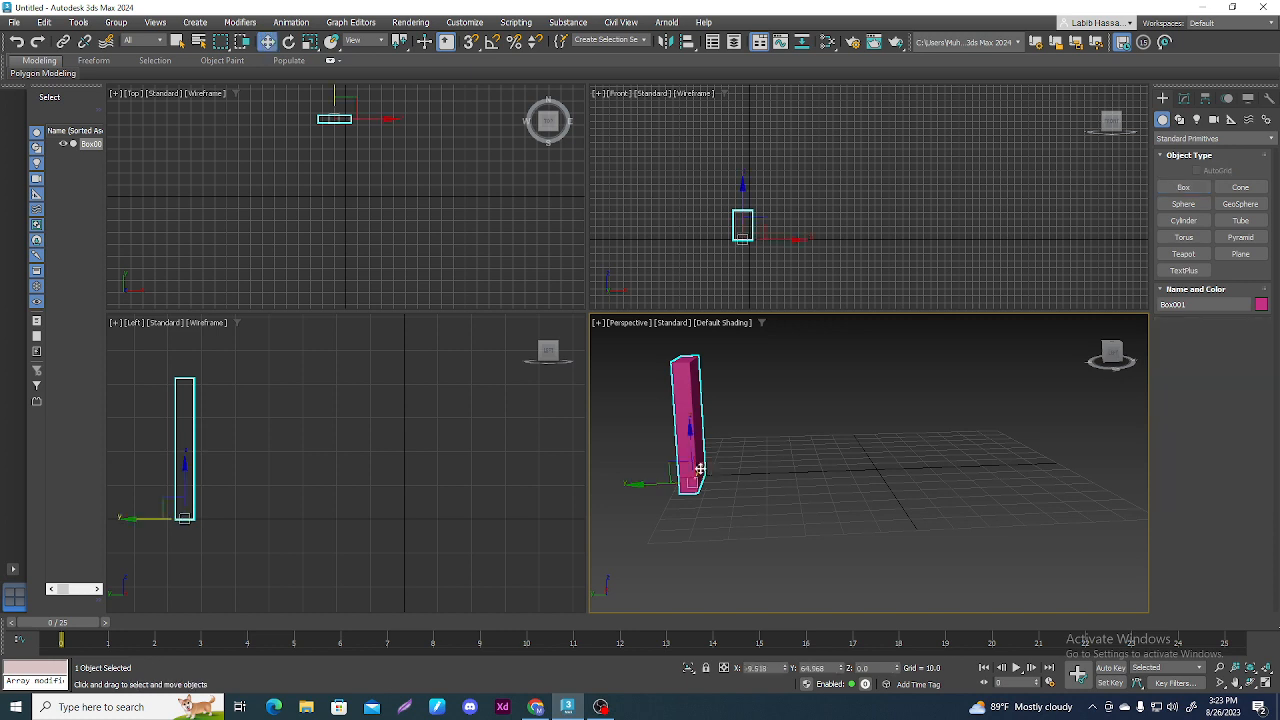
click(150, 520)
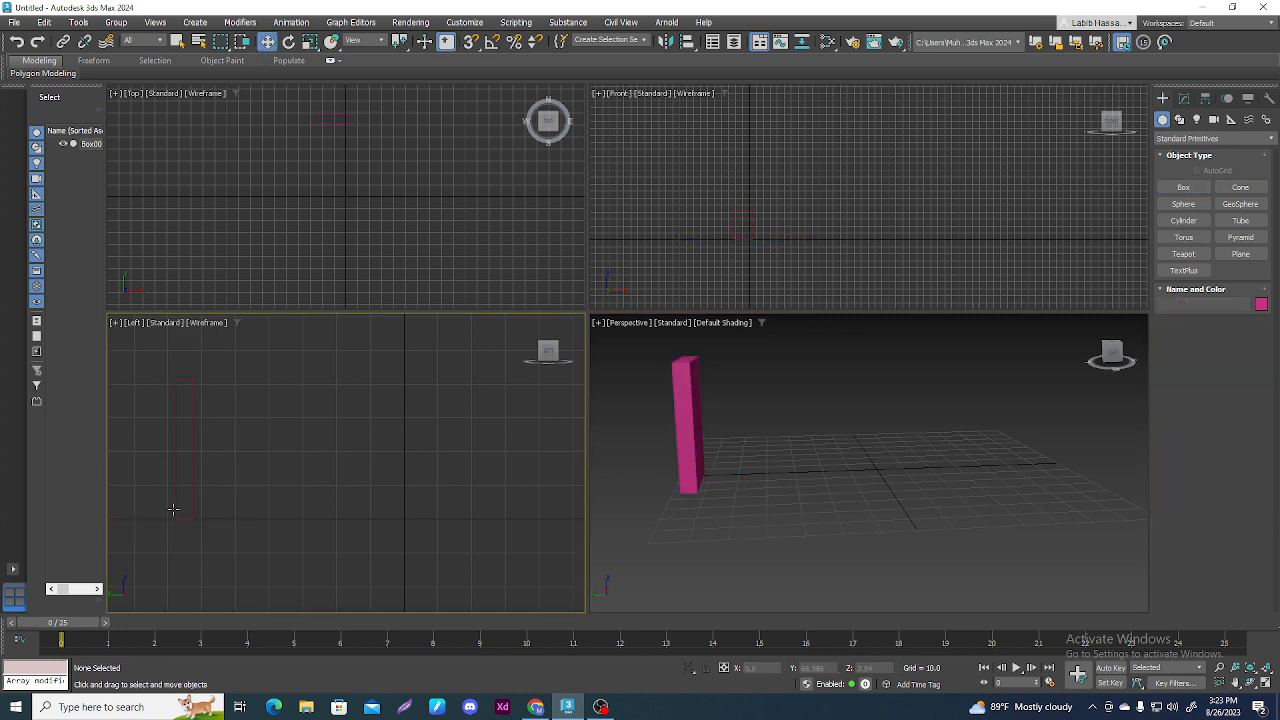
click(180, 515)
shift+drag(229, 520, 304, 524)
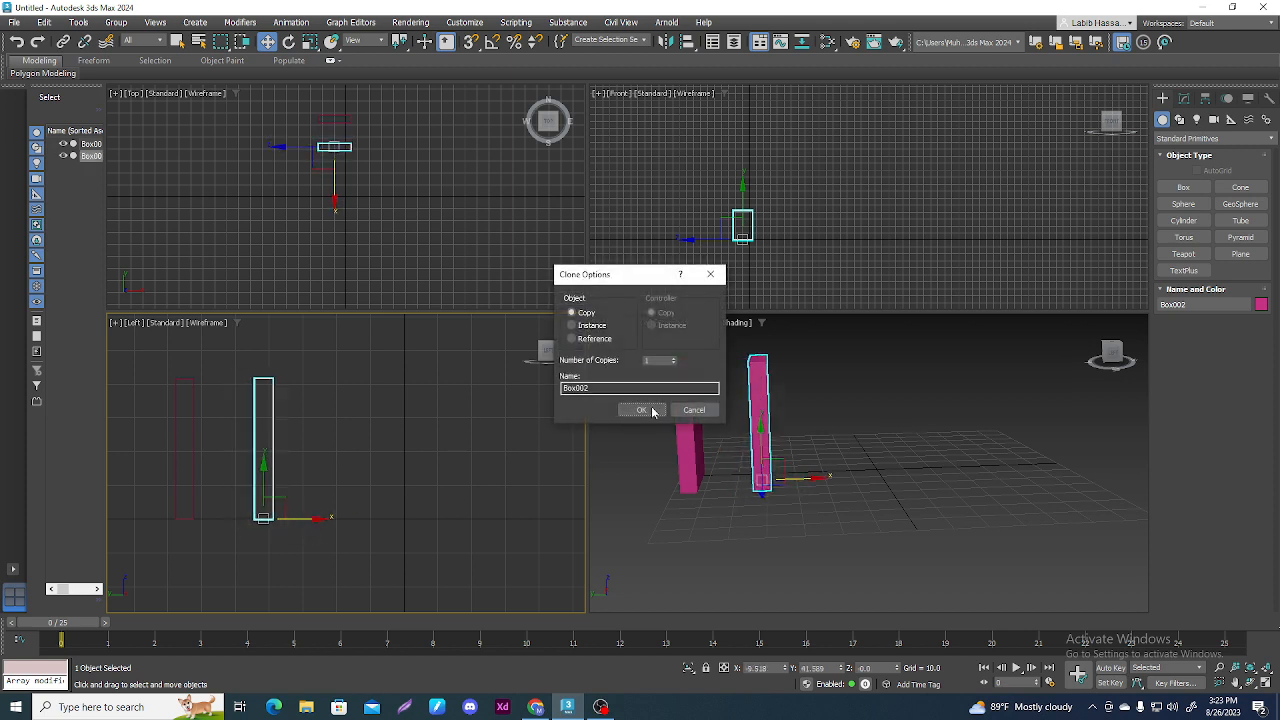
click(673, 357)
click(639, 411)
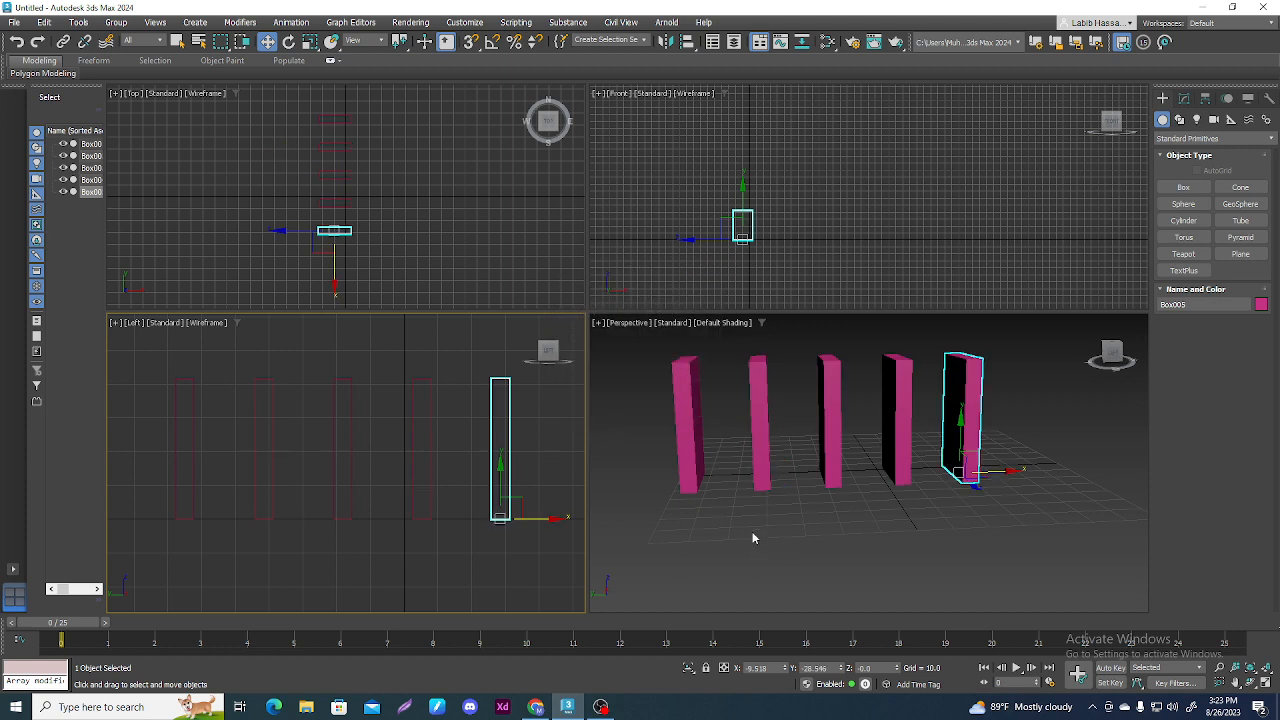
Step: Select the first box in the row and turn on Auto Key, ready to animate its rotation
click(181, 469)
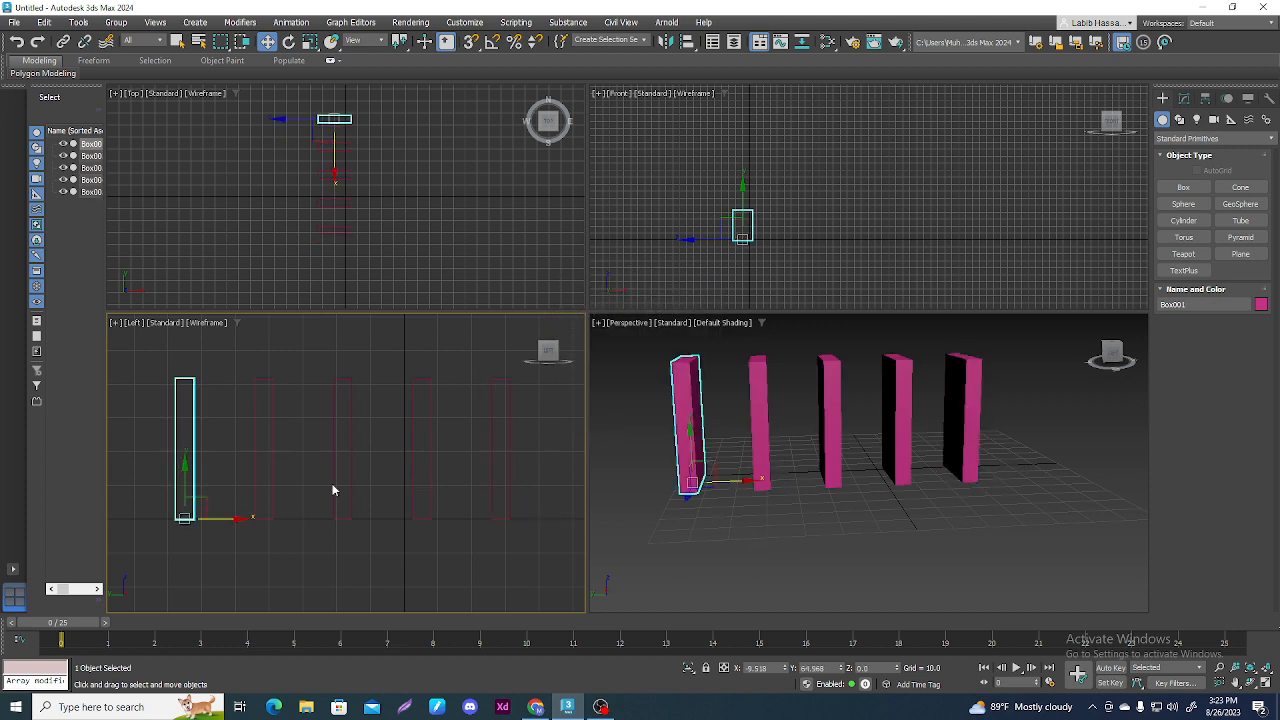
click(1110, 667)
key(e)
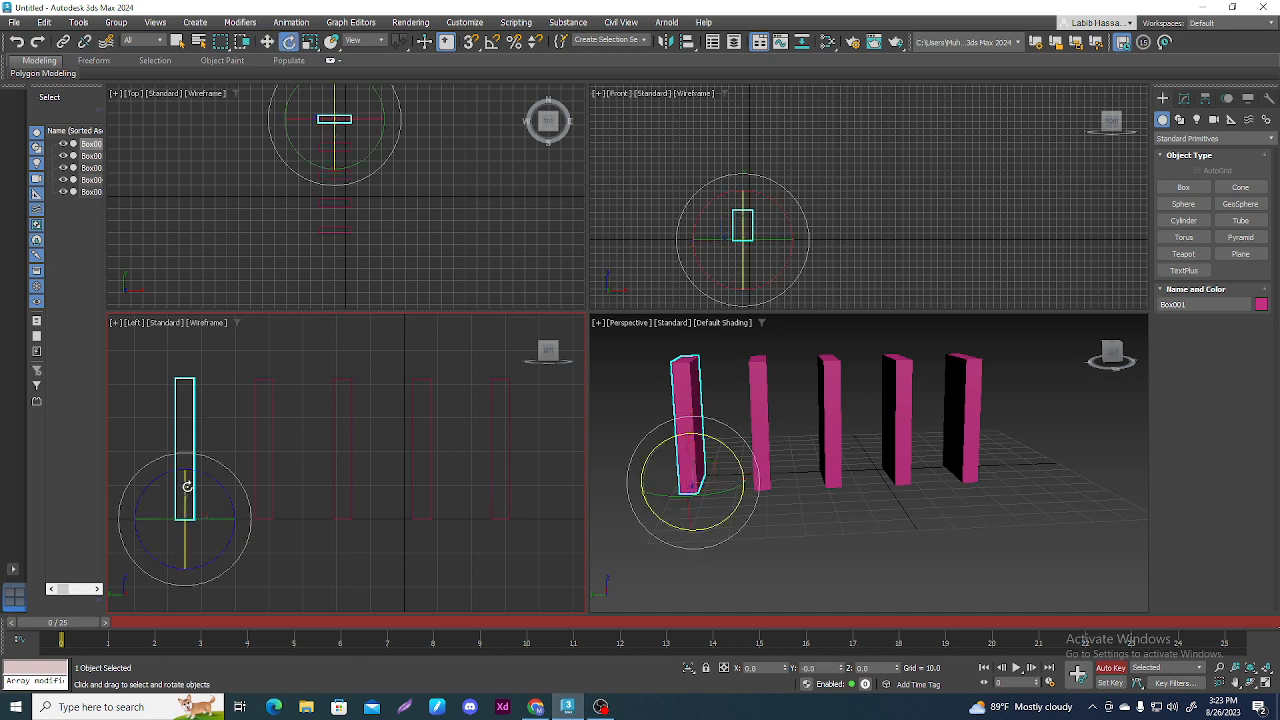
drag(200, 474, 234, 499)
key(ctrl+z)
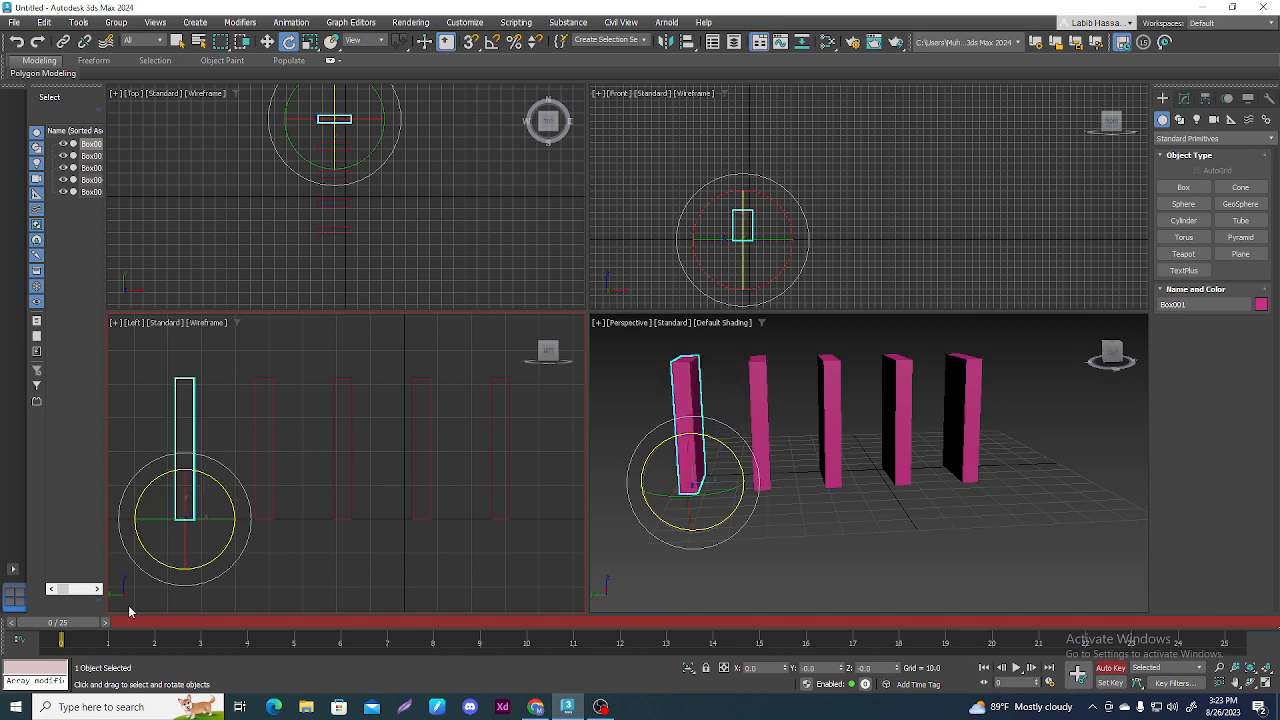
Step: At frame 5, rotate the first box in the Left view so it leans toward the second box
key(q)
drag(86, 624, 305, 640)
key(e)
drag(200, 477, 236, 488)
Step: Key the second box upright at frame 5 and tilt it toward the third box at frame 10
click(270, 445)
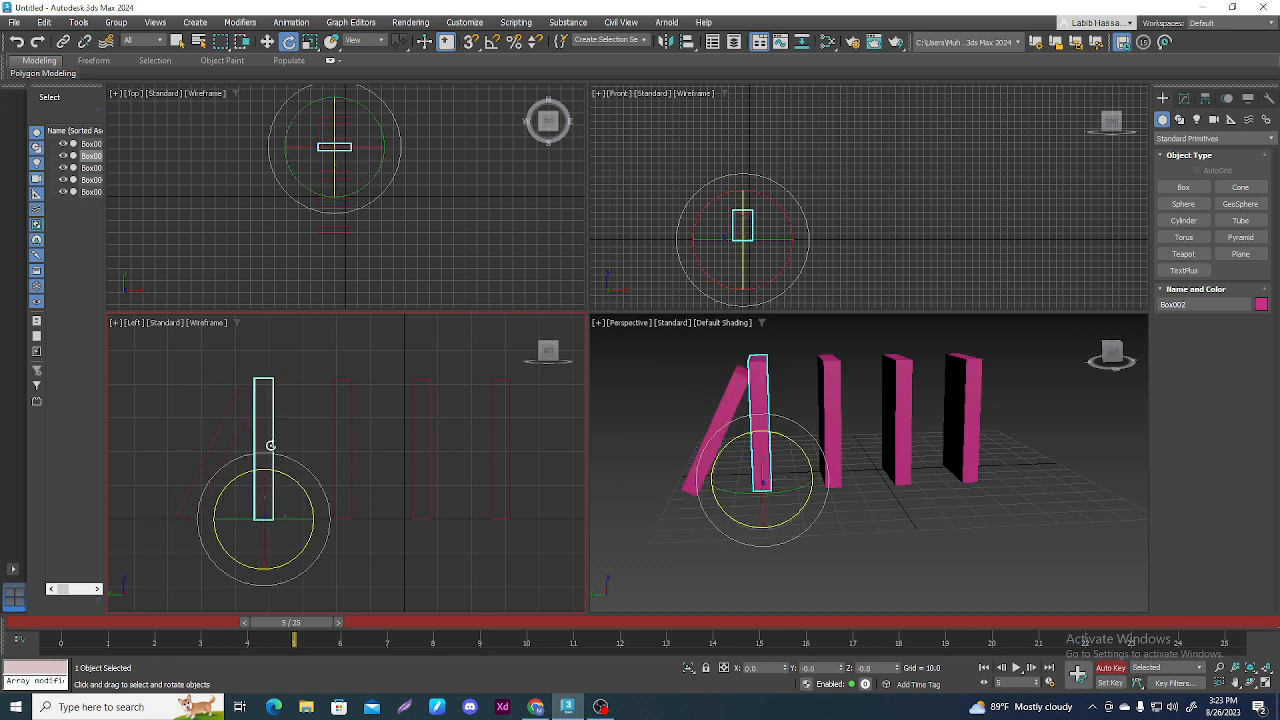
click(1078, 675)
drag(310, 625, 506, 625)
click(521, 624)
key(e)
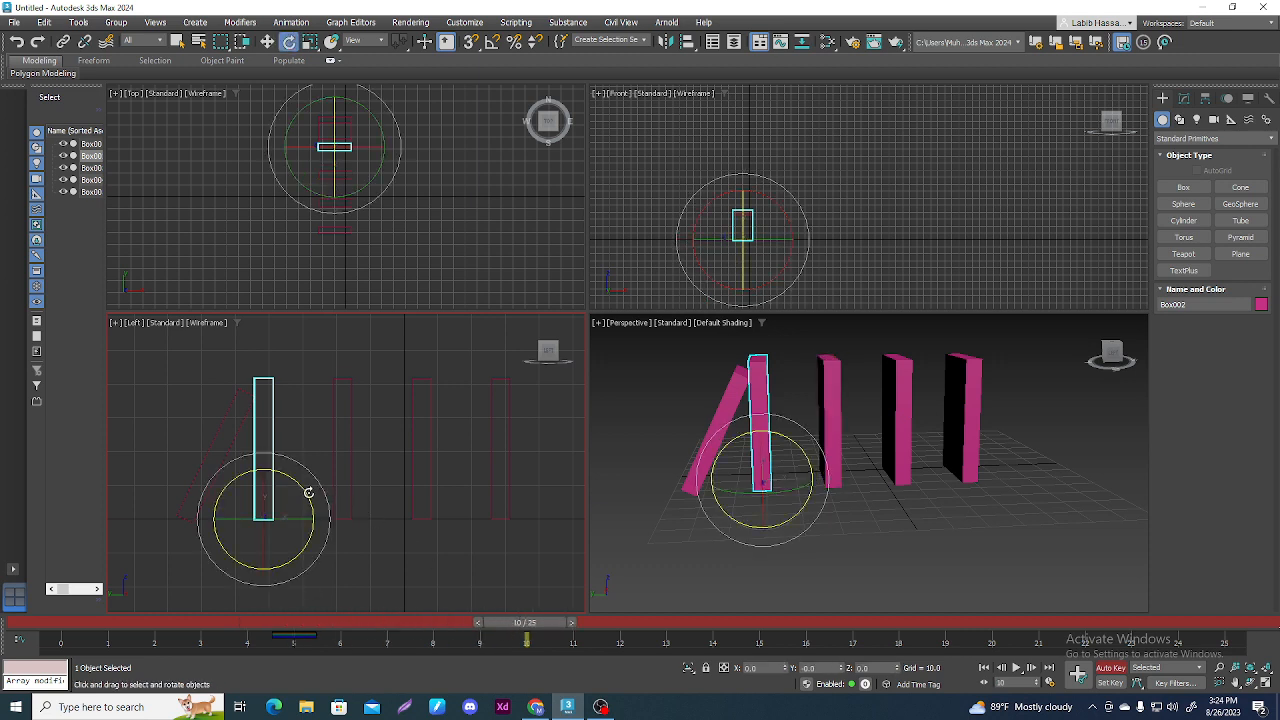
drag(309, 493, 329, 497)
Step: Select the third box, set its upright starting key at frame 10, and try tilting it toward the fourth box
click(349, 451)
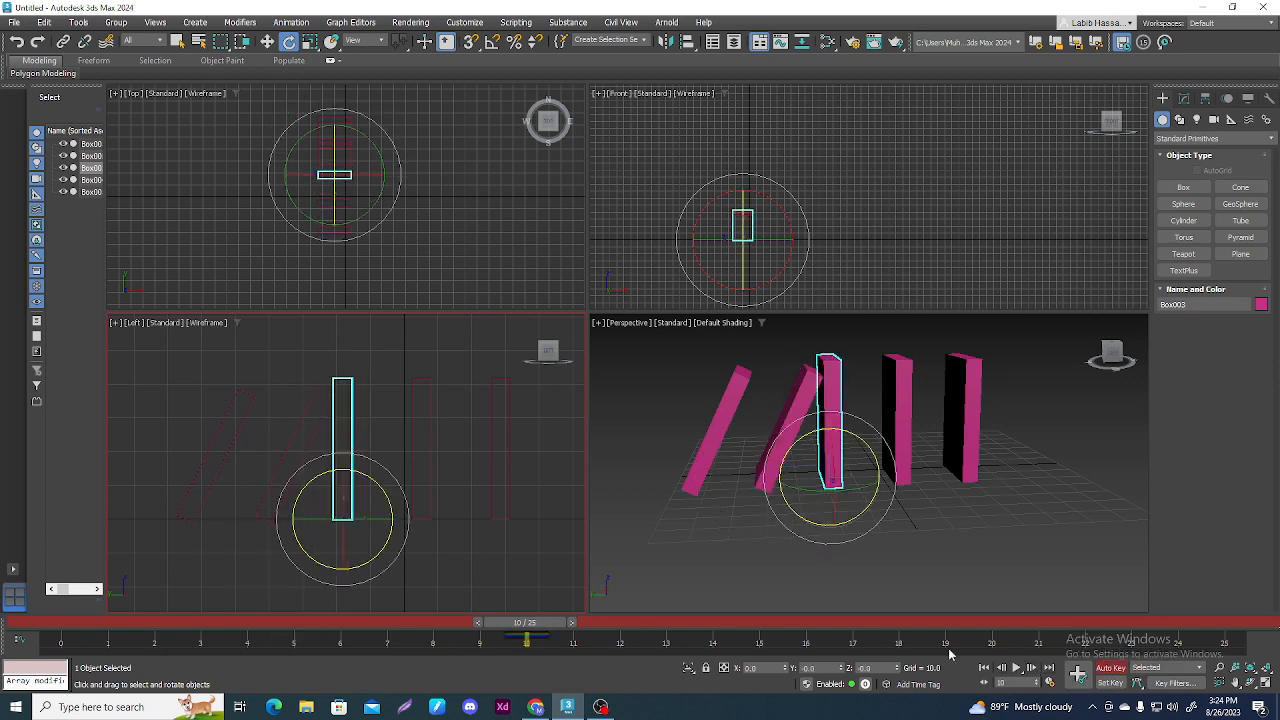
drag(355, 477, 394, 486)
key(ctrl+z)
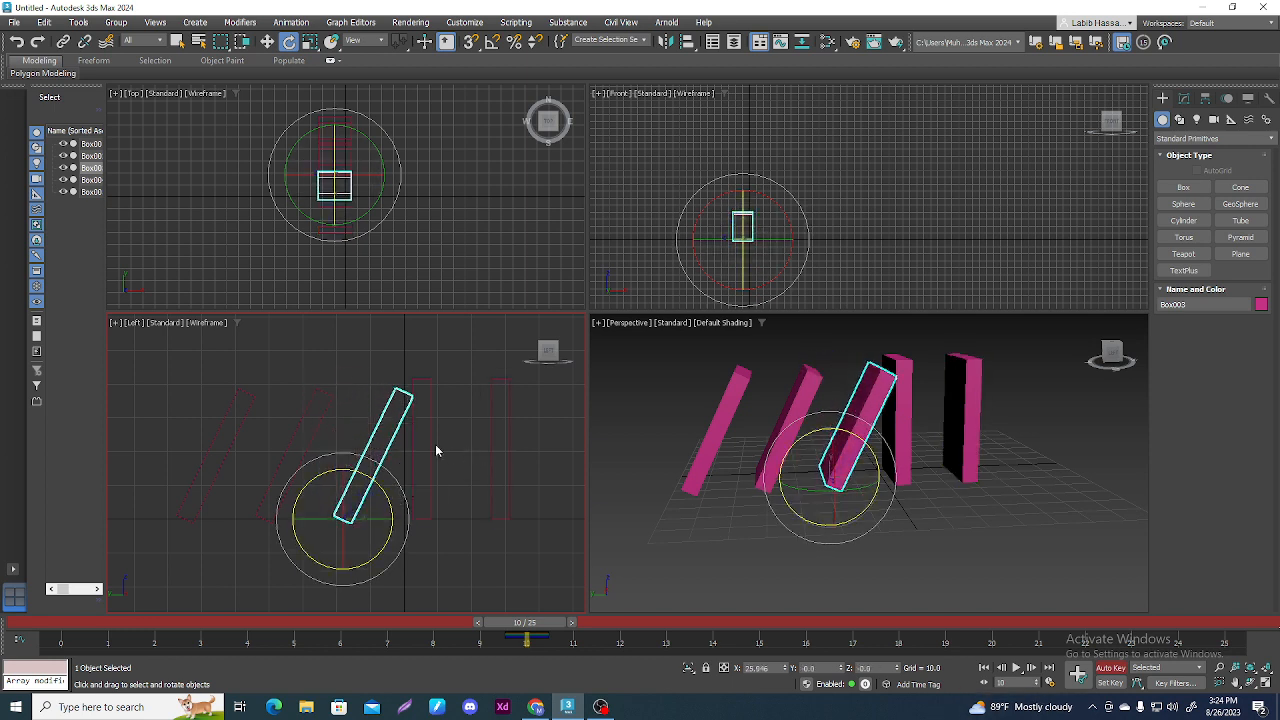
click(430, 446)
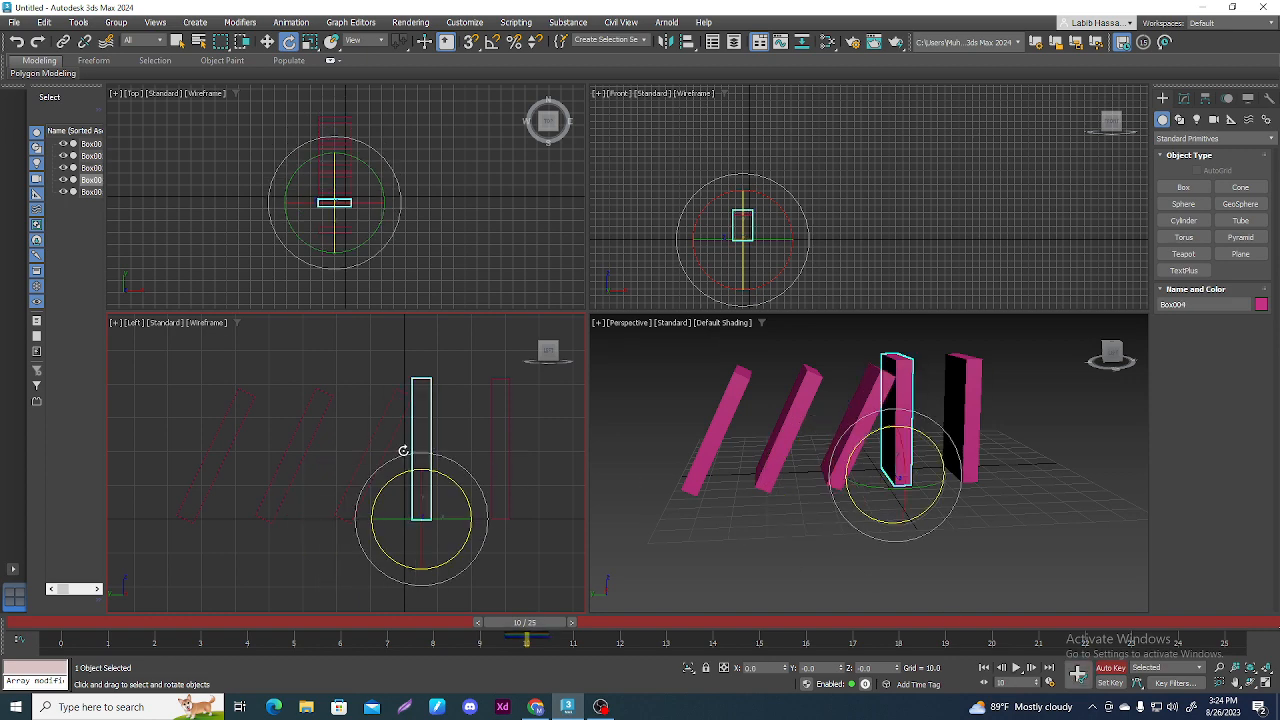
drag(443, 478, 451, 477)
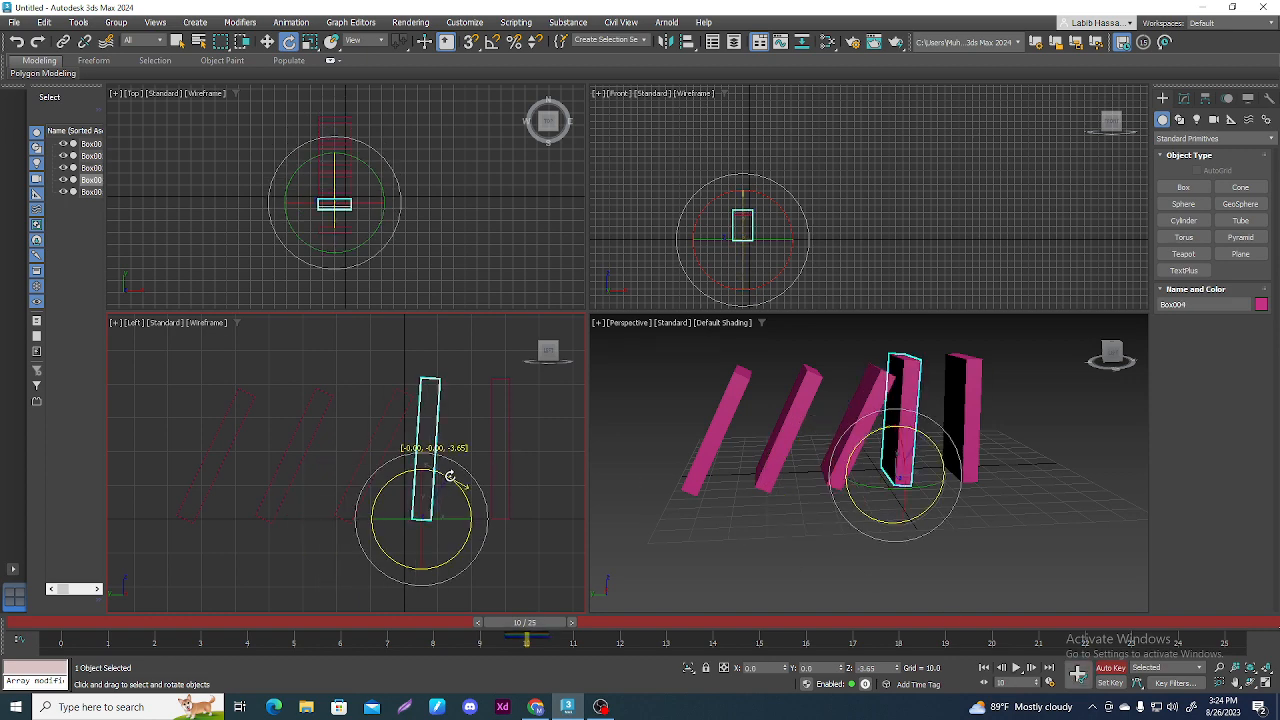
key(ctrl+z)
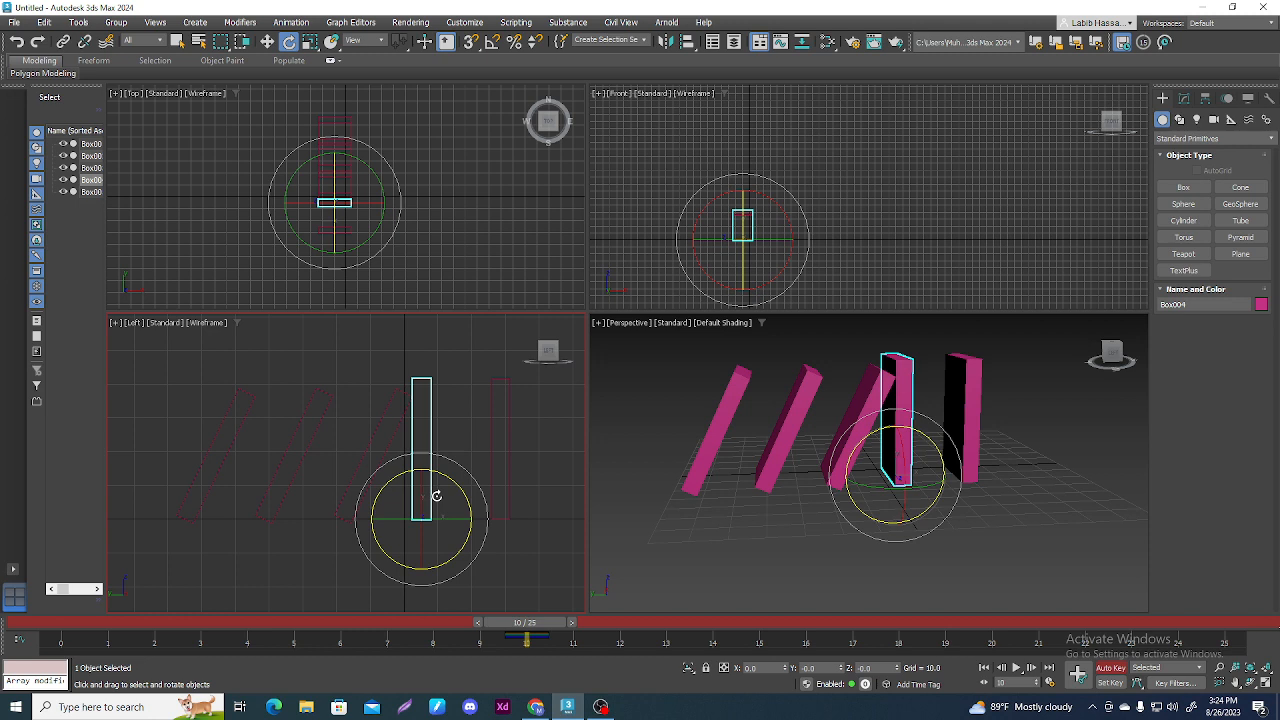
drag(507, 628, 433, 648)
key(e)
key(ctrl+z)
key(ctrl+z)
key(ctrl+z)
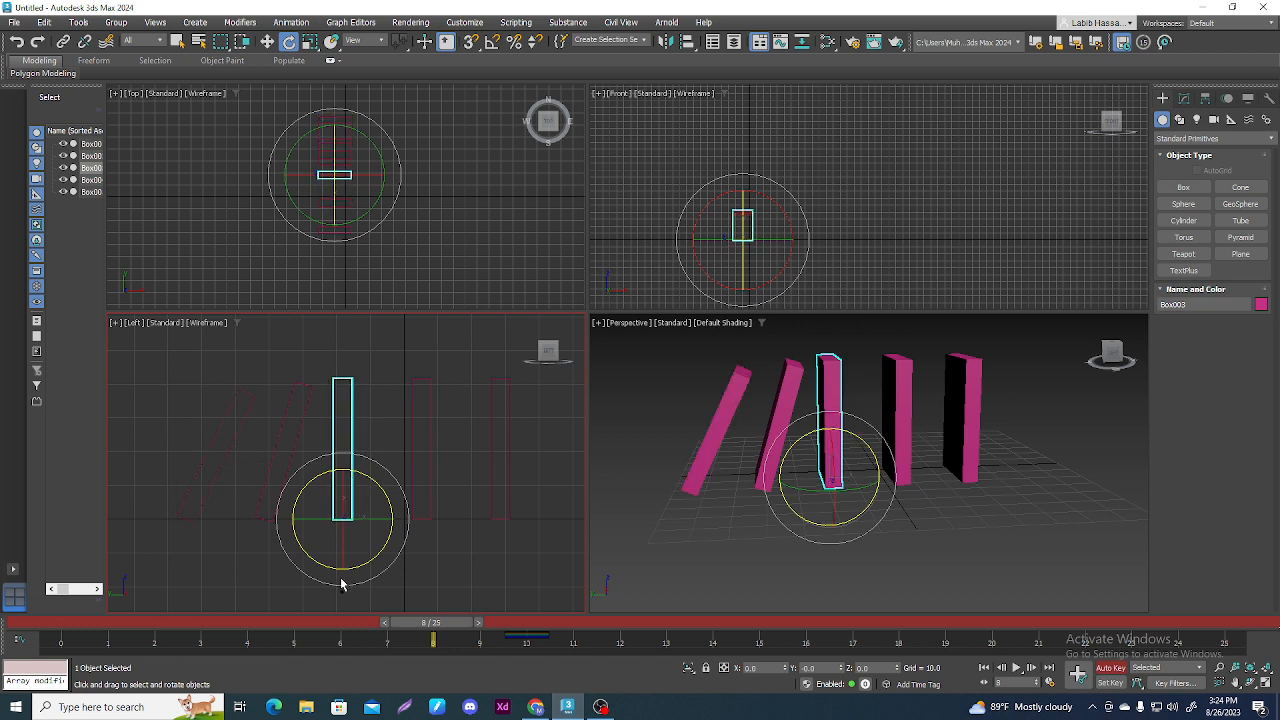
Step: At frame 15, rotate the third box about 25 degrees so it leans toward the fourth box
drag(428, 630, 524, 655)
key(e)
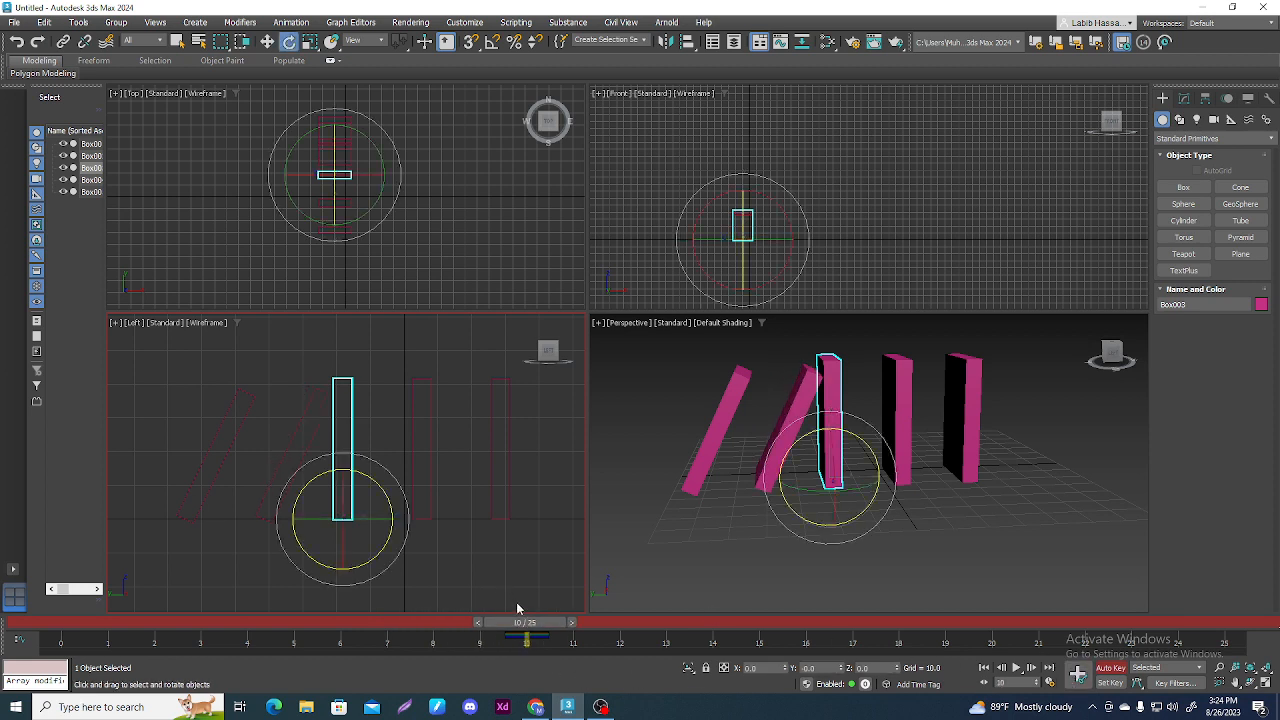
drag(529, 627, 759, 627)
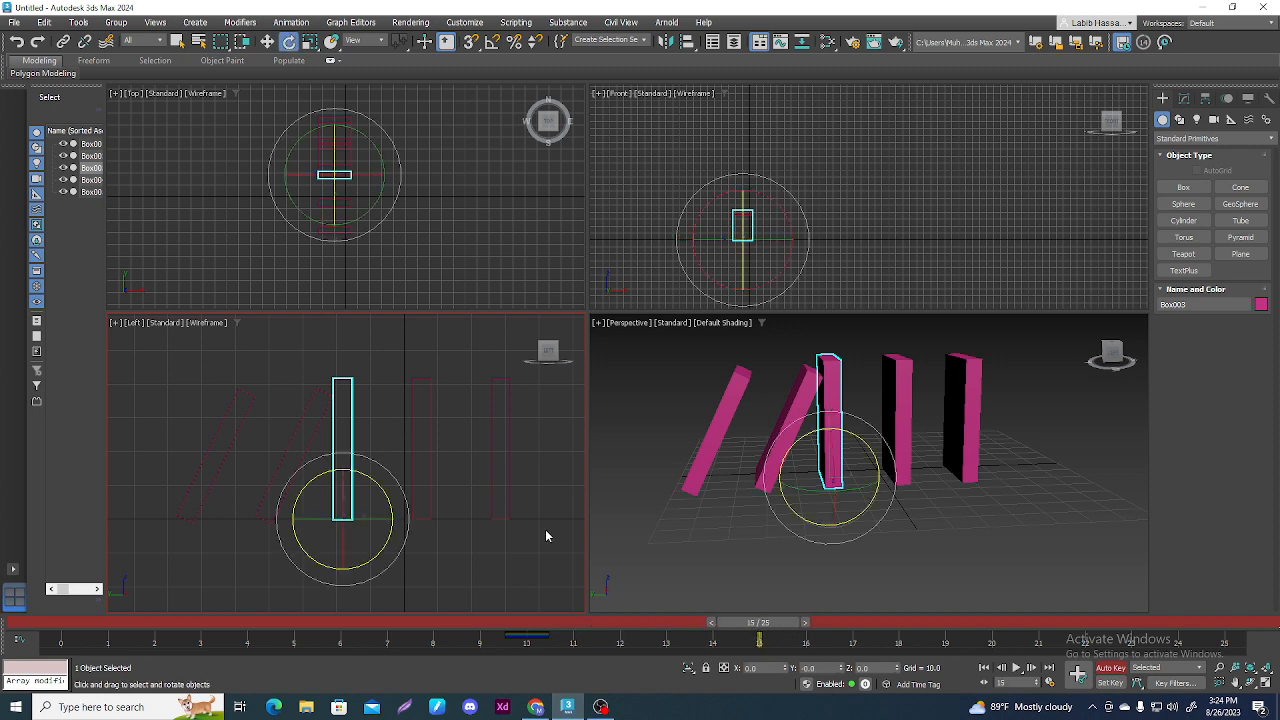
drag(355, 470, 387, 481)
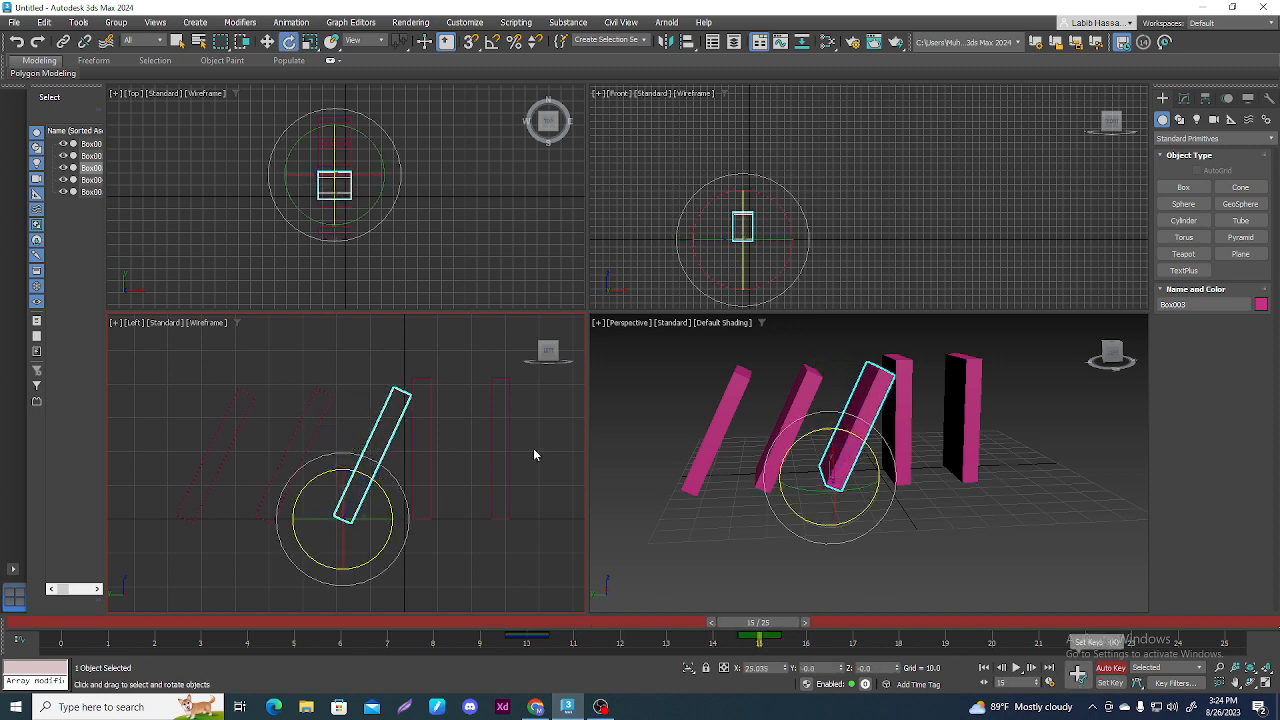
Step: Key the fourth box upright at frame 15 and tilt it about 25 degrees toward the fifth box at frame 20
click(422, 450)
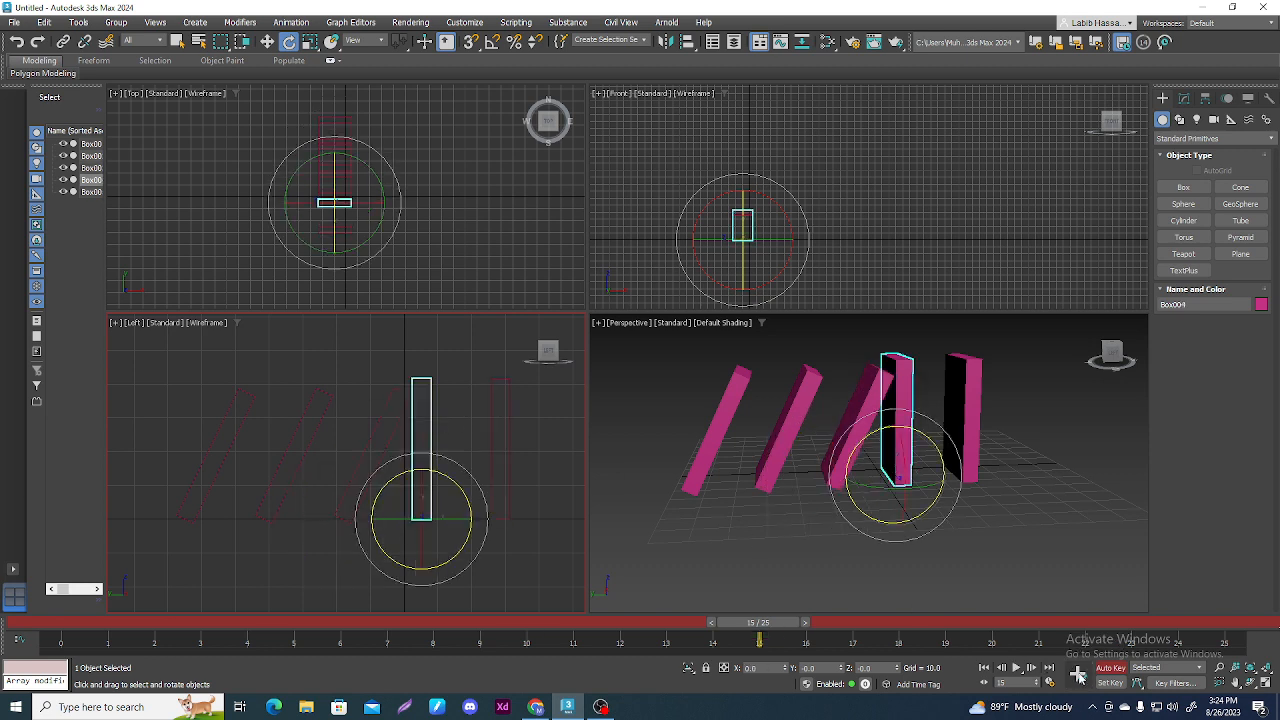
drag(442, 476, 470, 492)
key(ctrl+z)
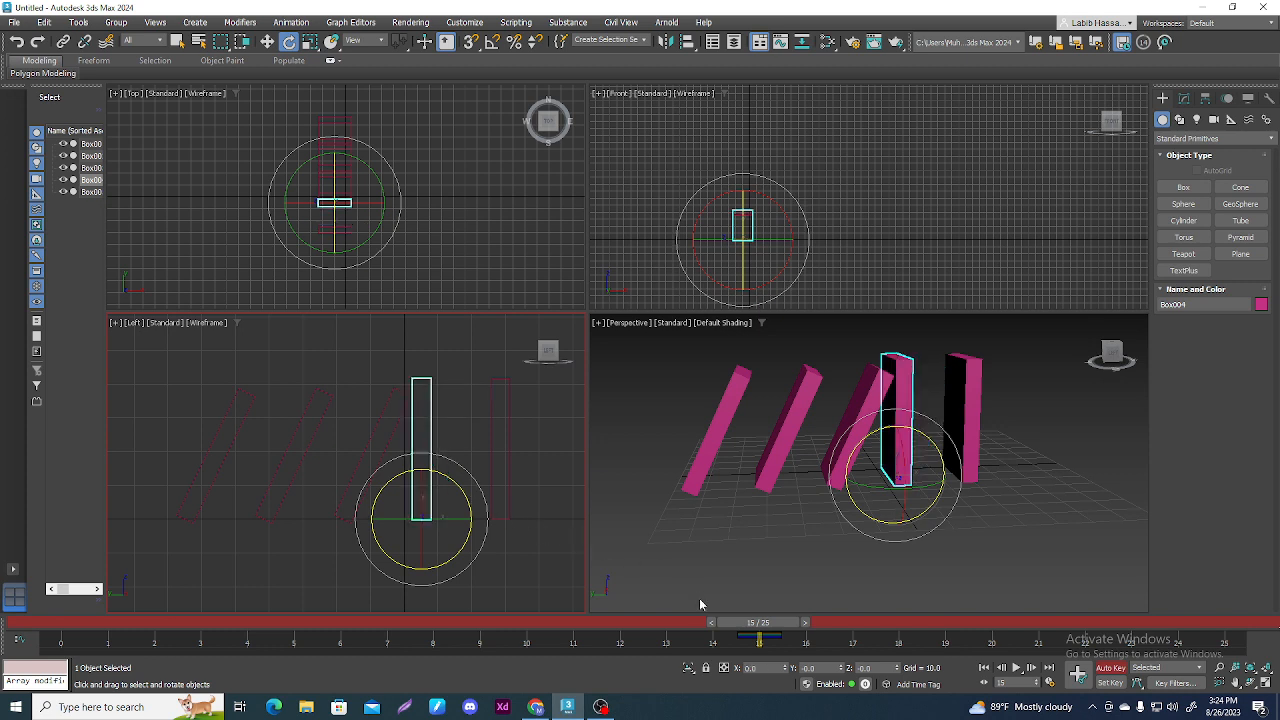
drag(760, 627, 990, 627)
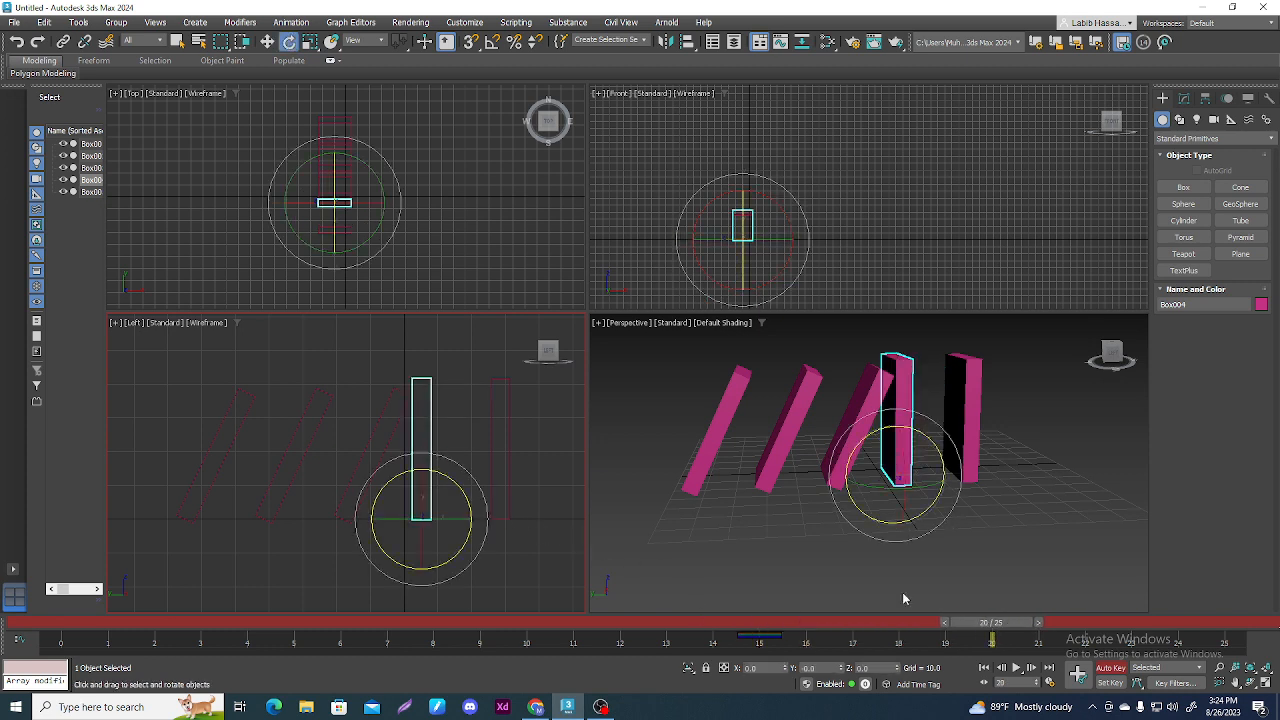
drag(449, 474, 478, 488)
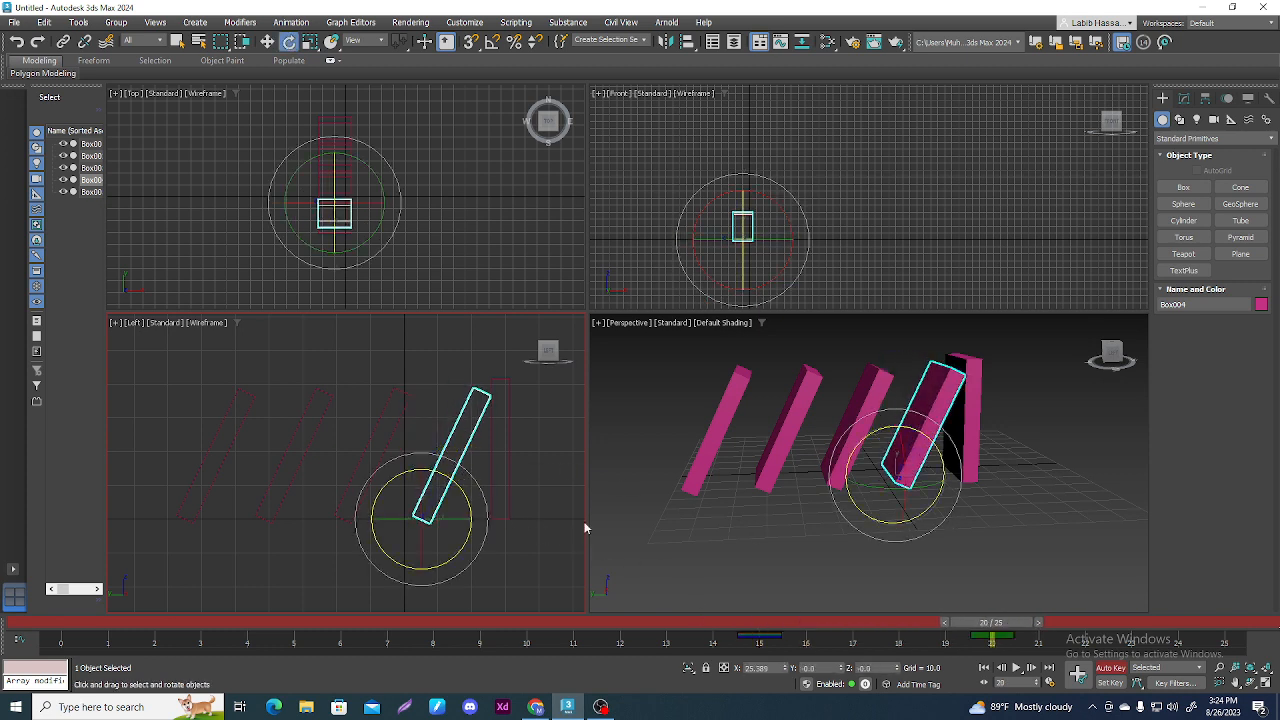
Step: Select the fifth box and set its upright starting key at frame 20, undoing the trial rotation
click(510, 481)
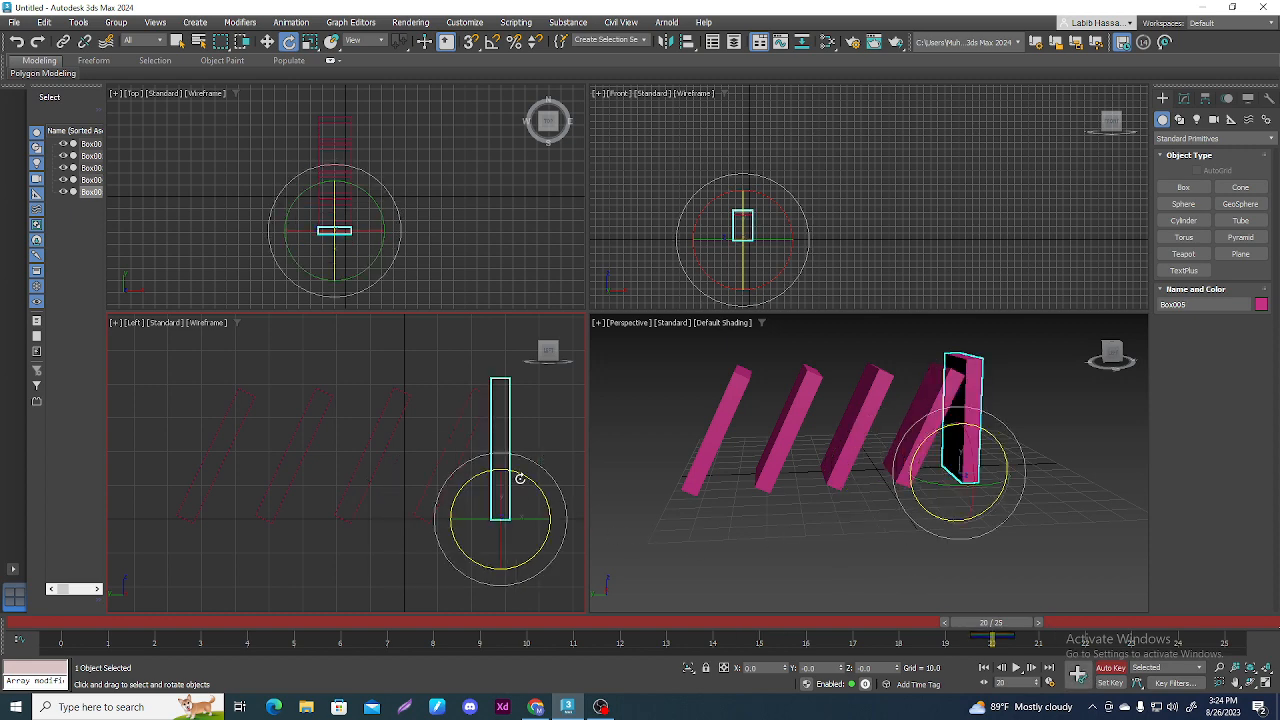
drag(520, 478, 543, 487)
key(ctrl+z)
scroll(436, 442, down, 2)
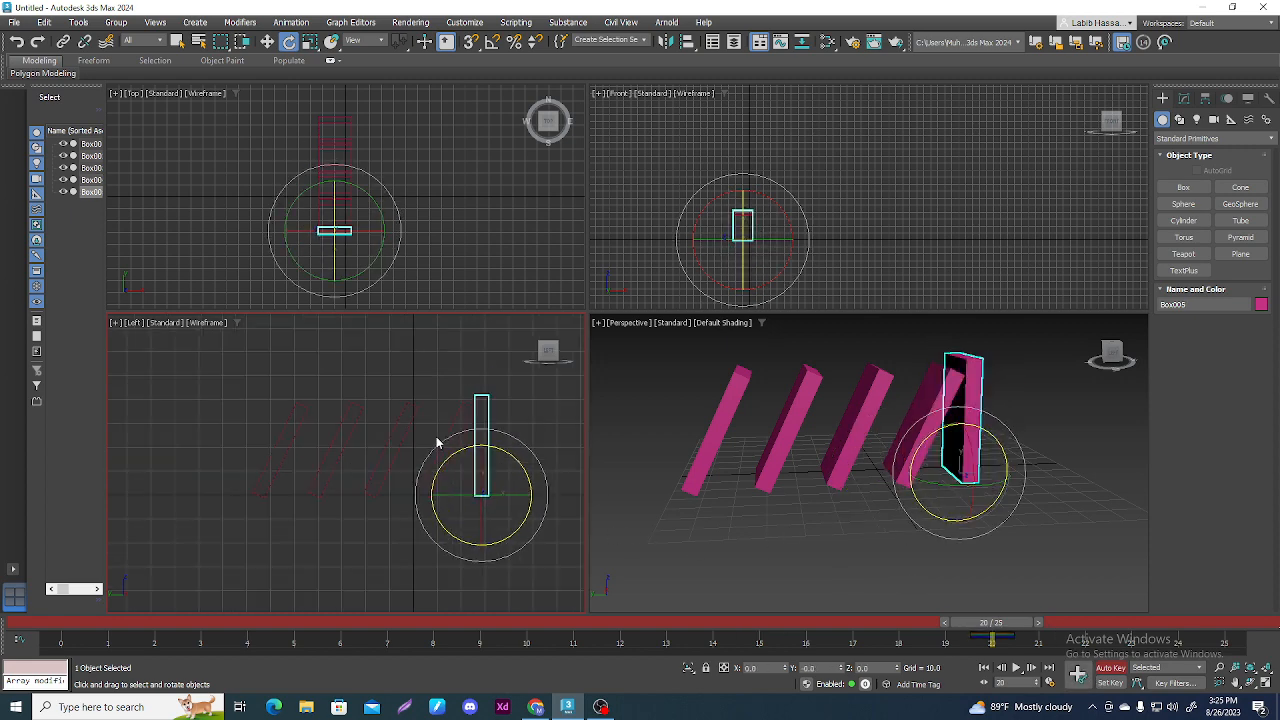
alt+middle_drag(457, 443, 336, 437)
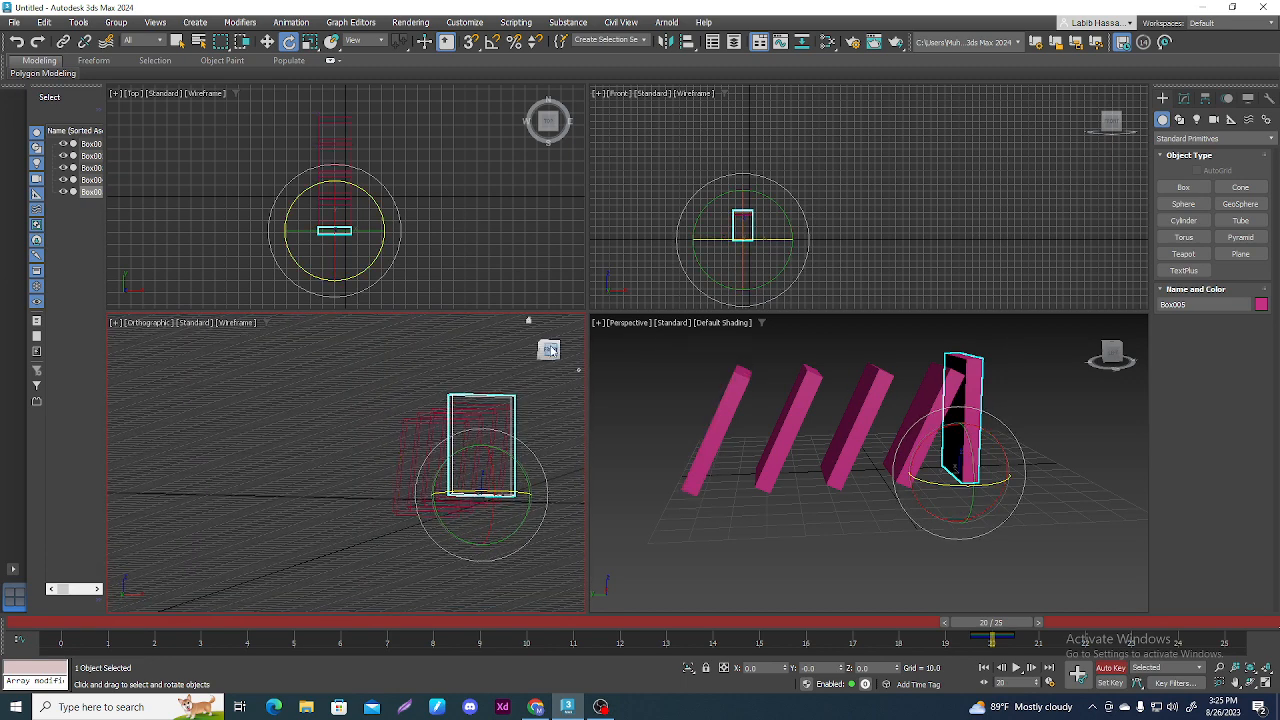
drag(549, 351, 551, 347)
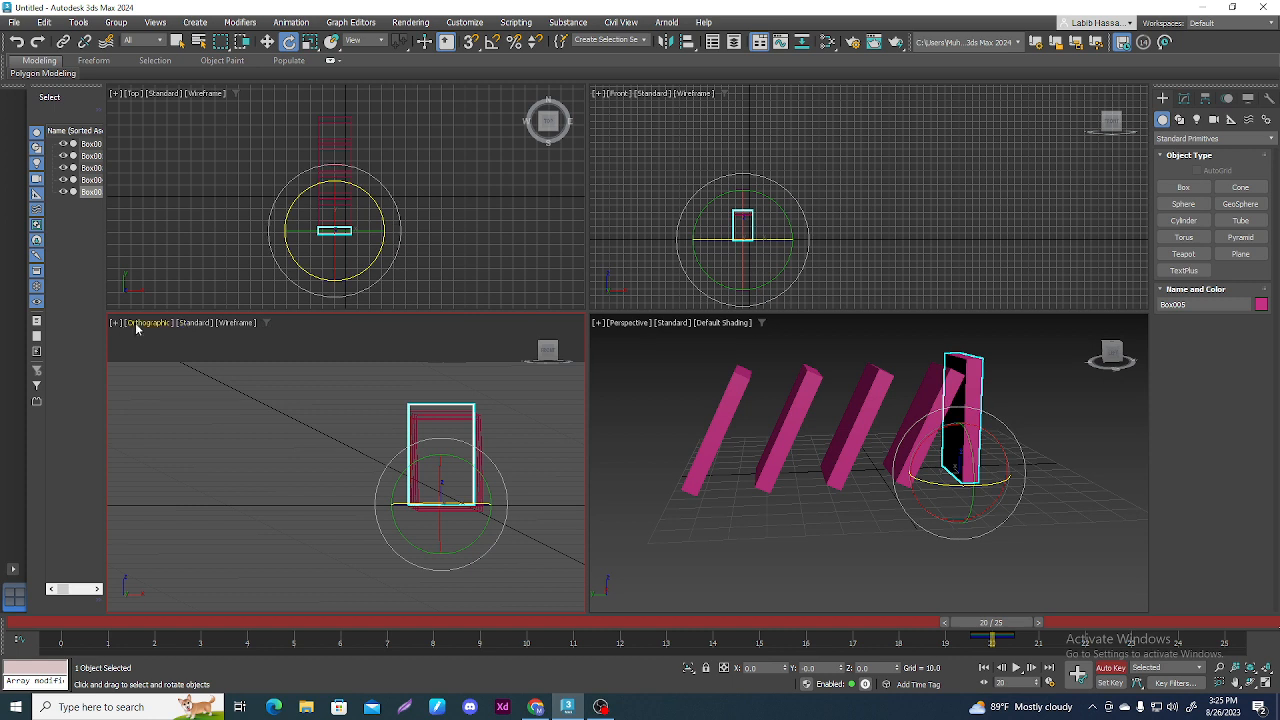
click(187, 326)
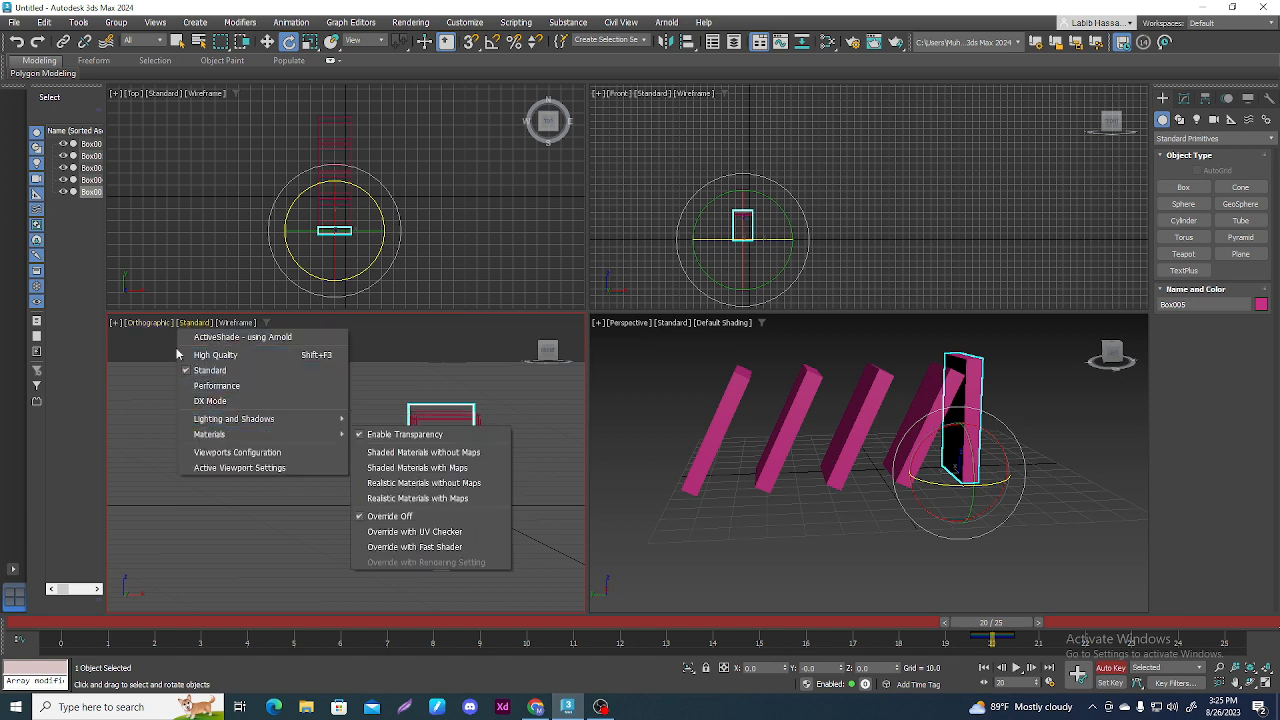
click(136, 328)
click(140, 326)
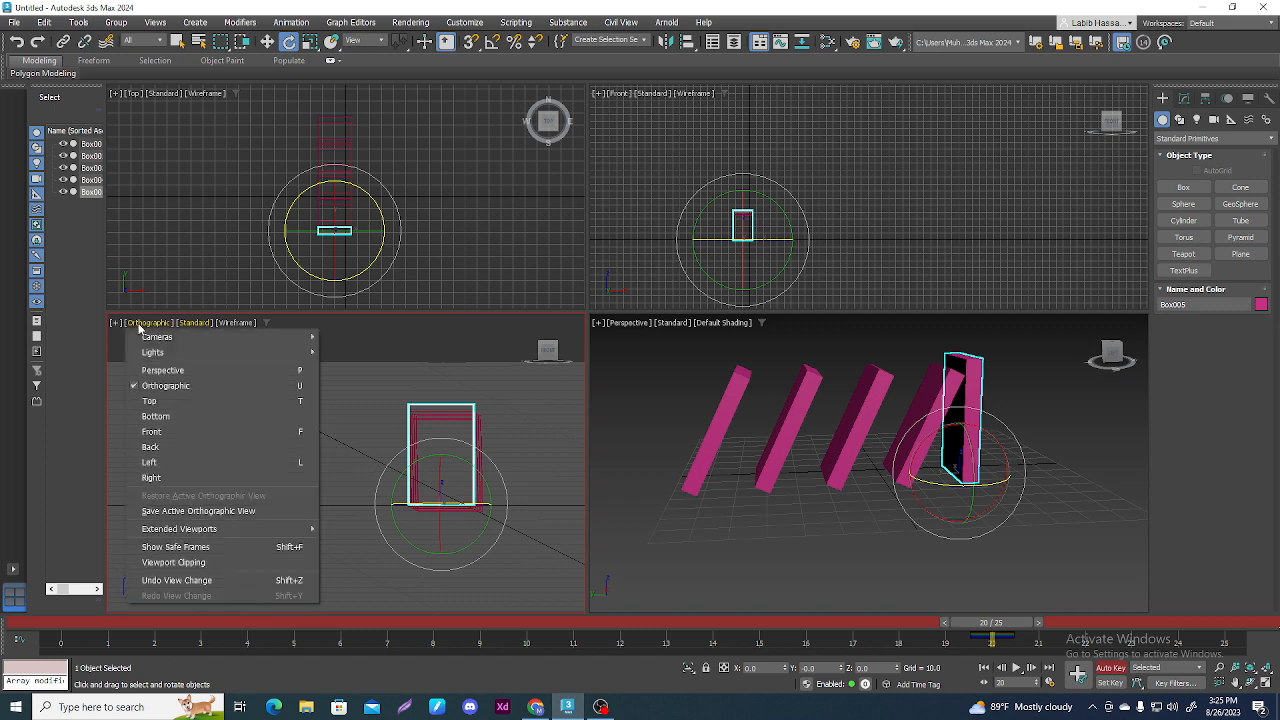
click(183, 462)
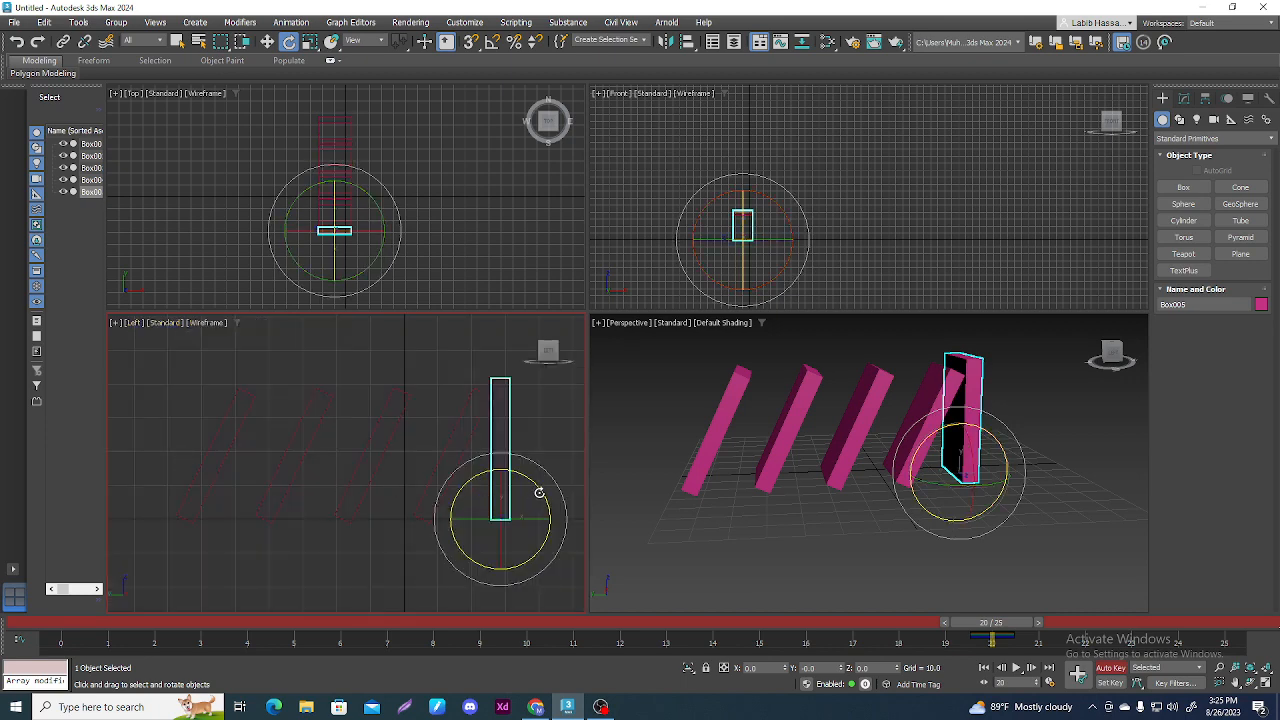
Step: Rotate the fifth box down about 86 degrees at frame 20, and play the animation after moving the timeline to frame 25
drag(539, 493, 576, 616)
drag(990, 622, 1225, 625)
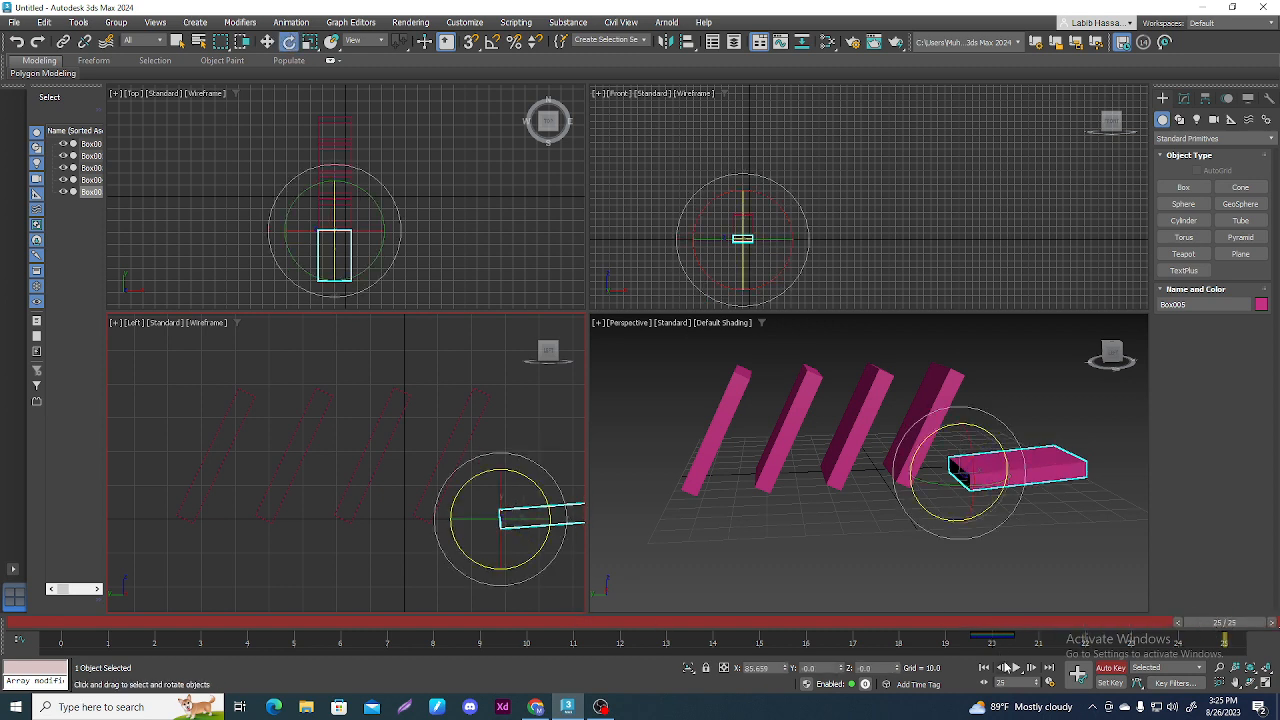
click(1012, 668)
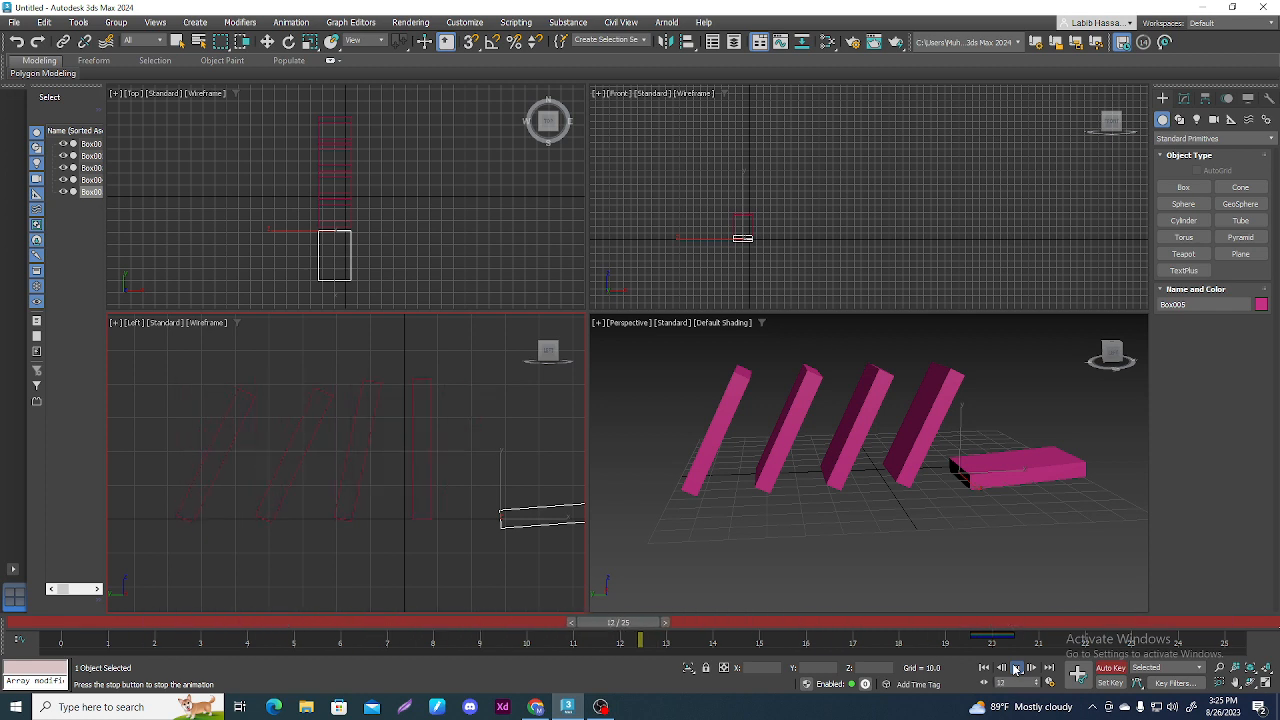
click(1016, 668)
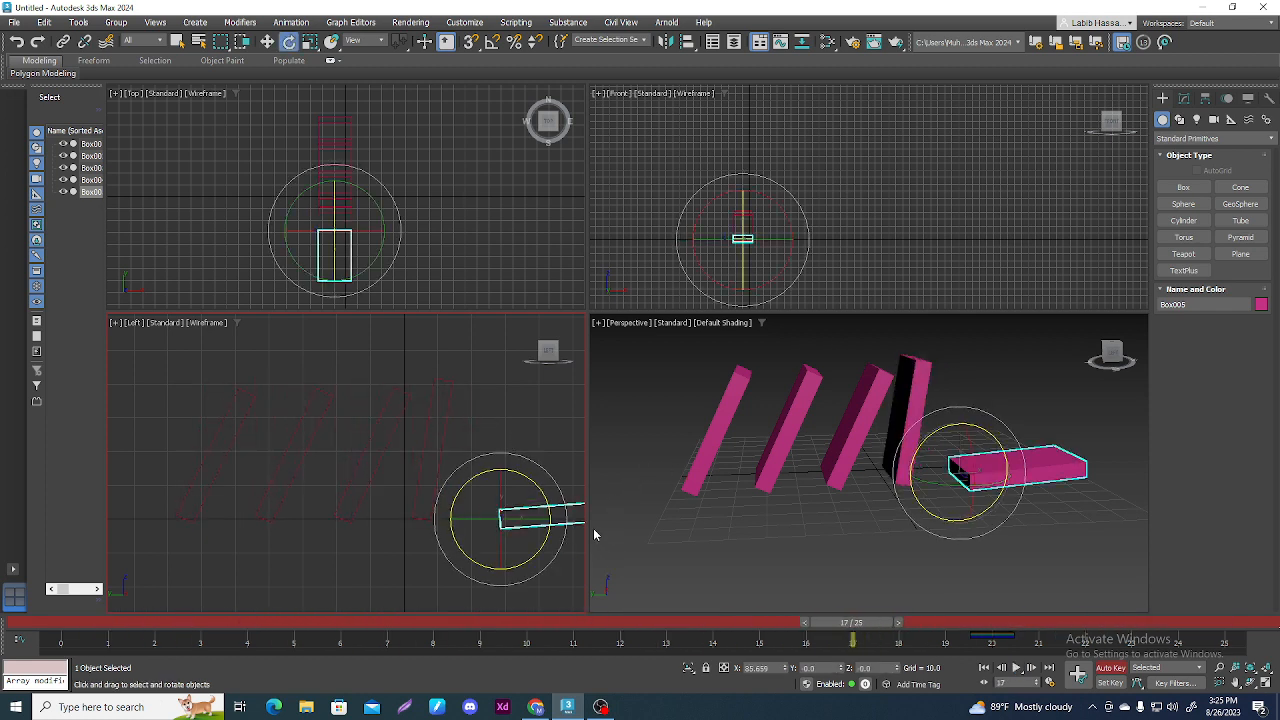
Step: Undo the fifth box's premature rotation and key the box upright at frame 20
middle_drag(791, 551, 651, 532)
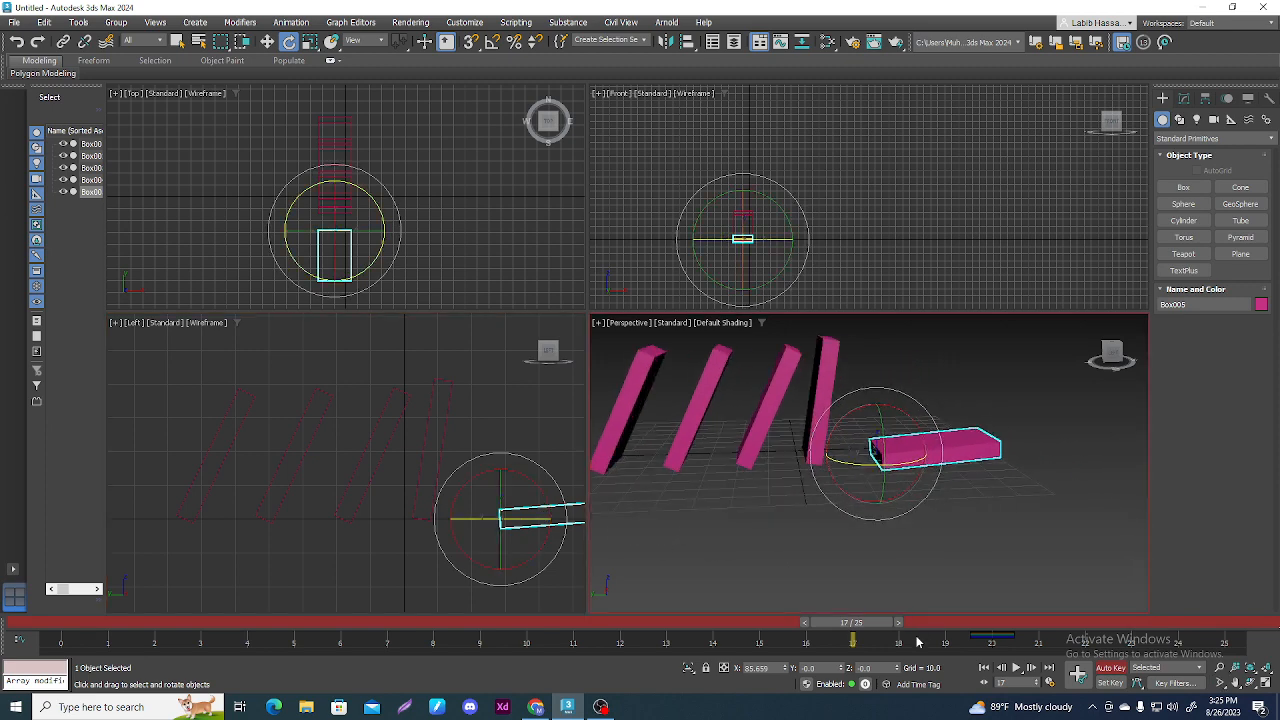
drag(866, 628, 831, 622)
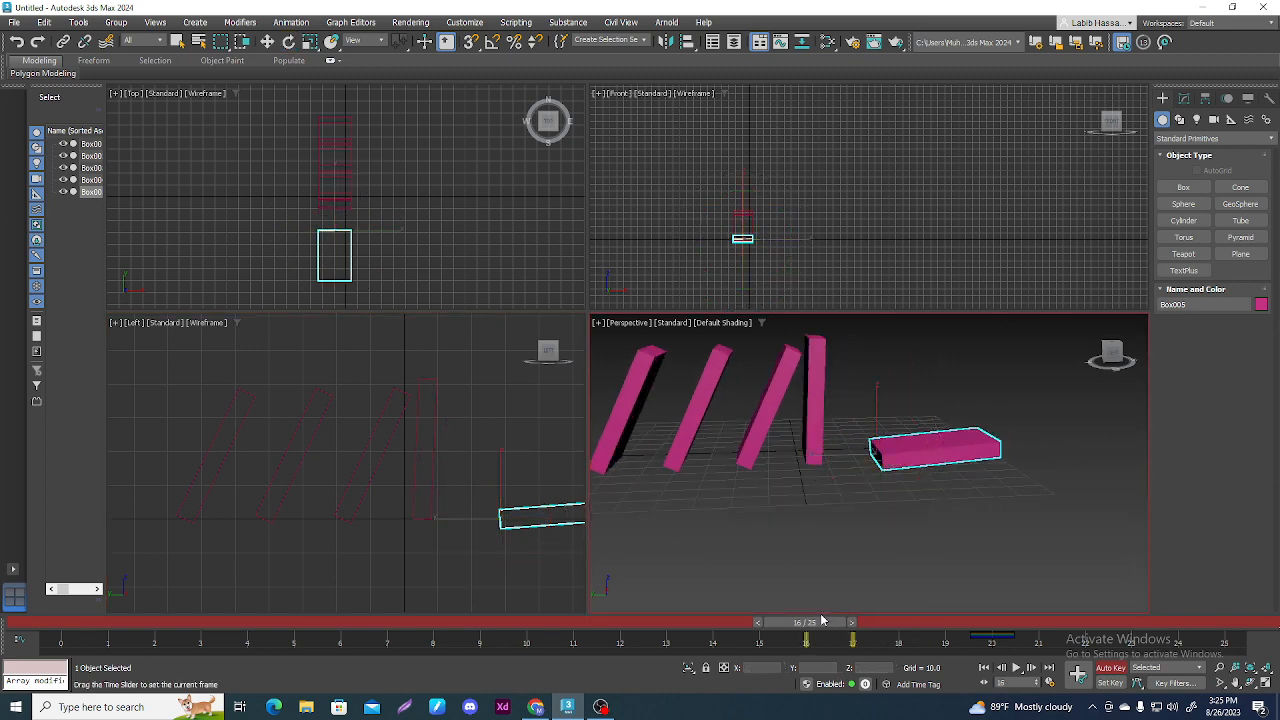
key(ctrl+z)
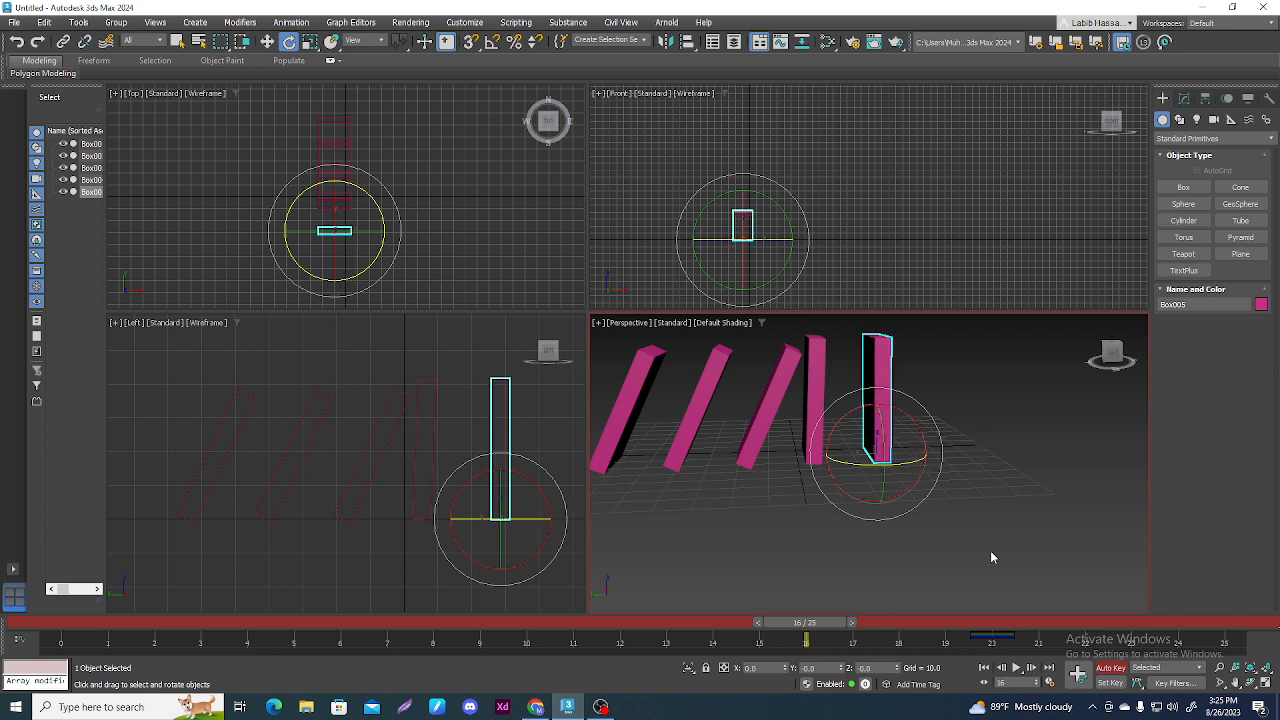
drag(806, 622, 994, 627)
key(e)
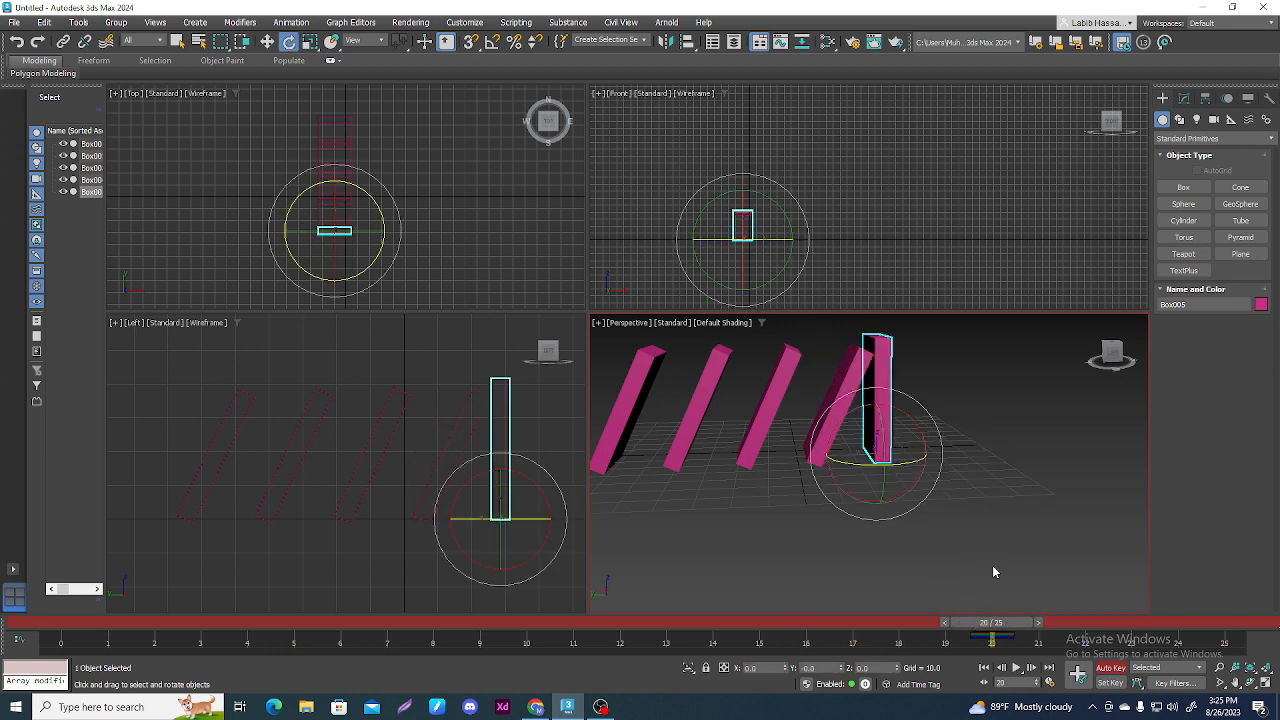
click(1079, 680)
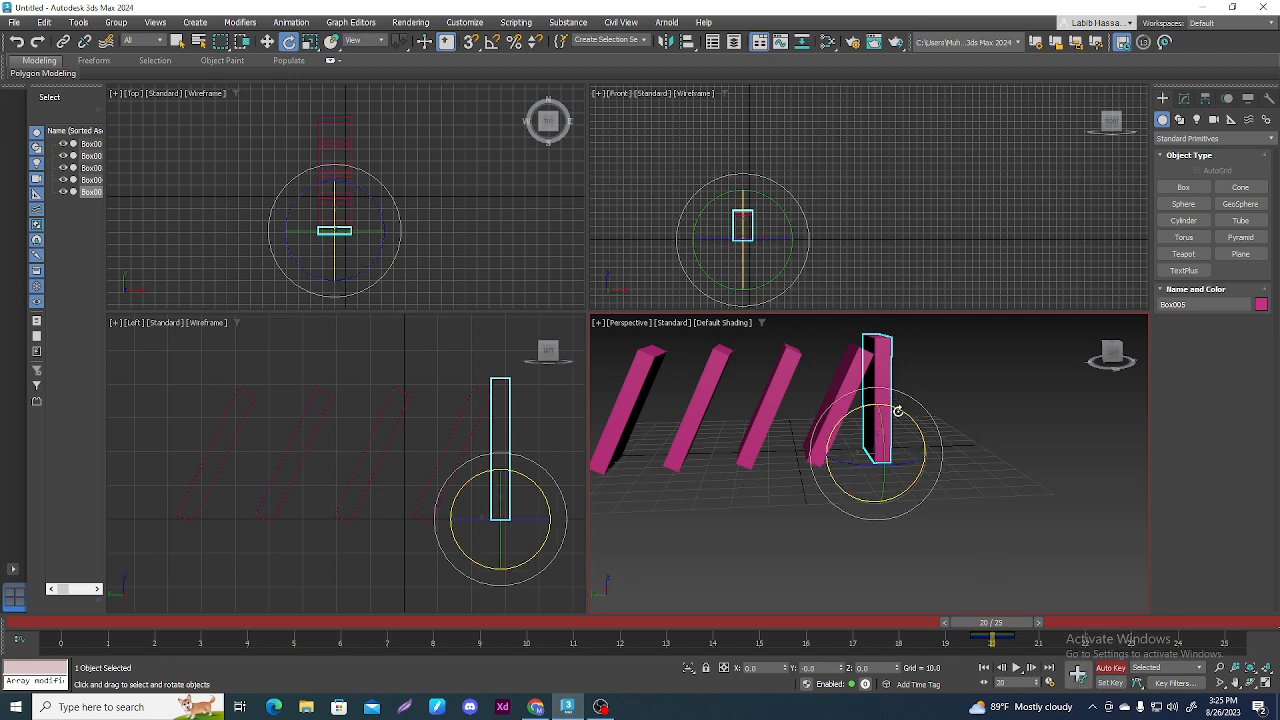
Step: Undo the trial rotation made at frame 20, and rotate the fifth box down about 90 degrees at frame 25
drag(898, 411, 988, 472)
key(ctrl+z)
drag(981, 627, 1225, 624)
drag(892, 410, 993, 490)
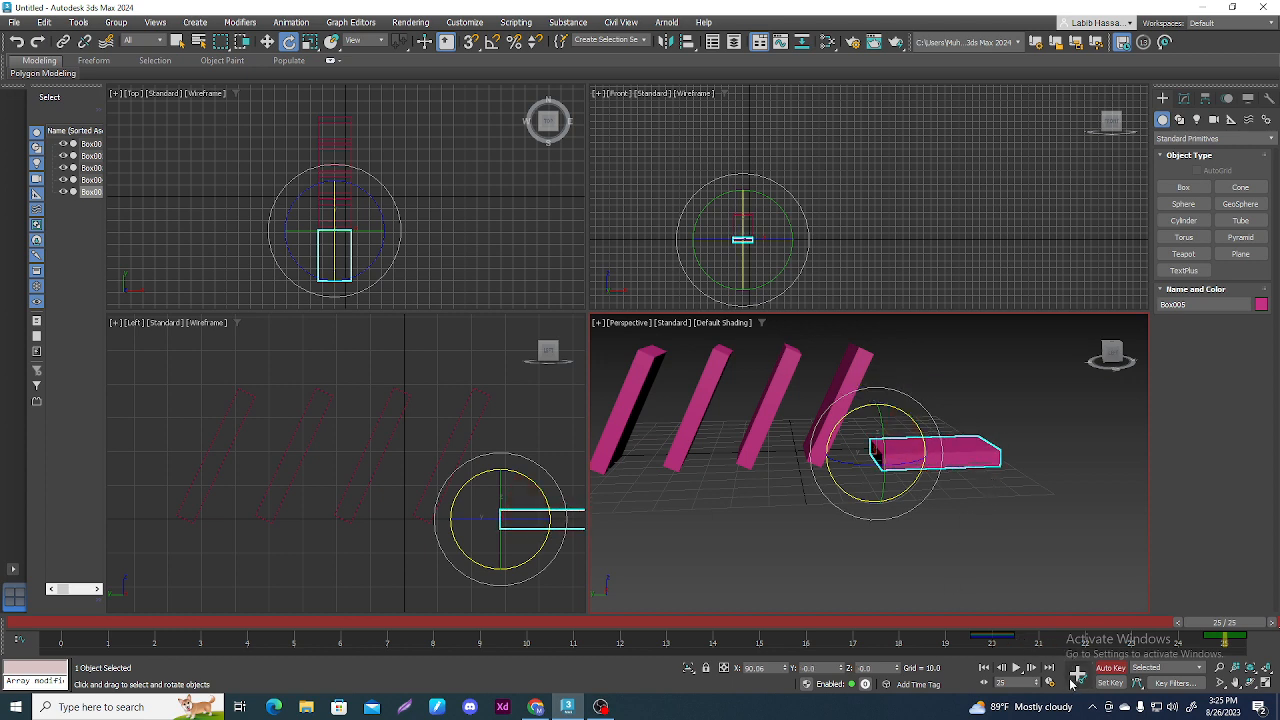
Step: Play back the animation, stop it, return the timeline to frame 0 and clear the selection
click(1016, 667)
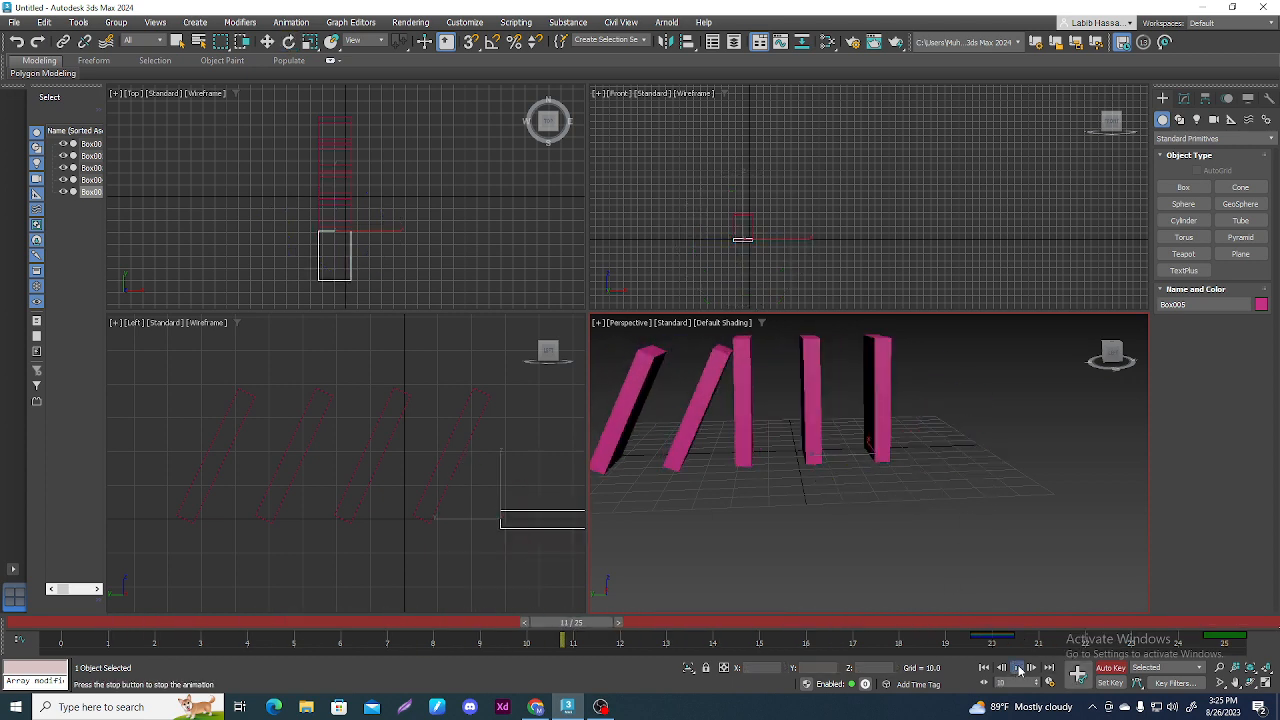
click(1017, 667)
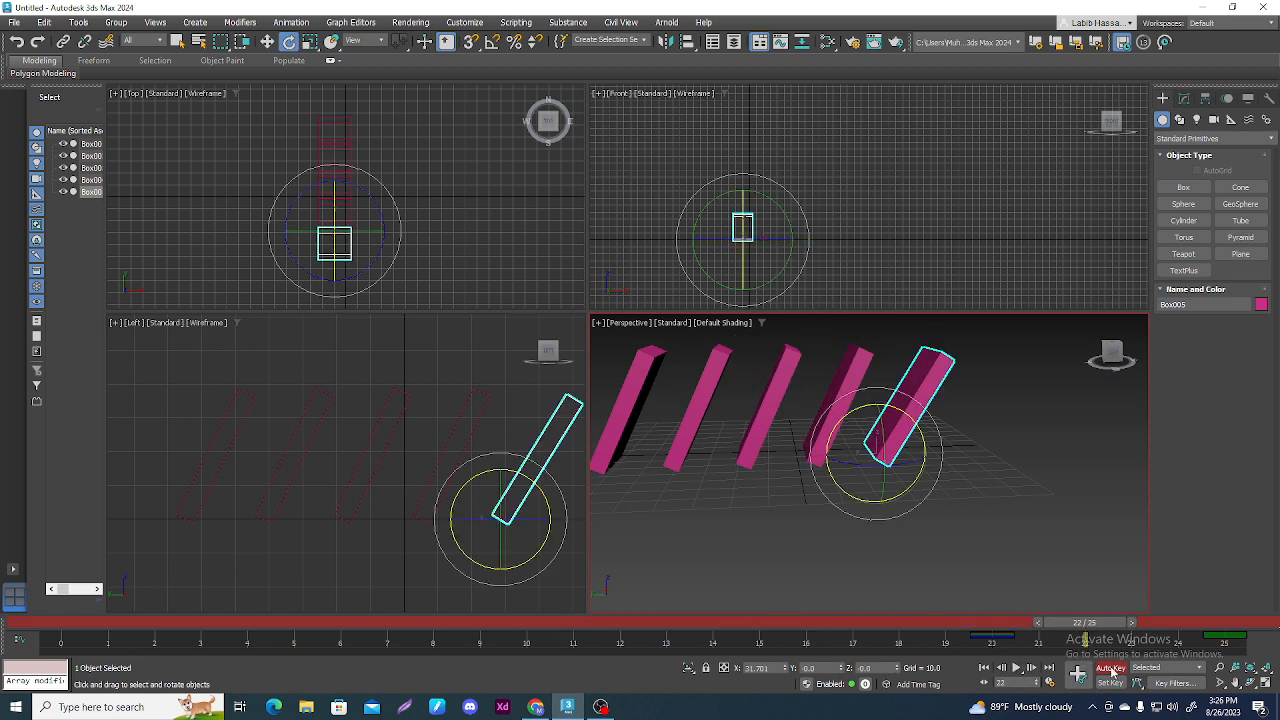
drag(1080, 624, 55, 622)
scroll(240, 504, down, 3)
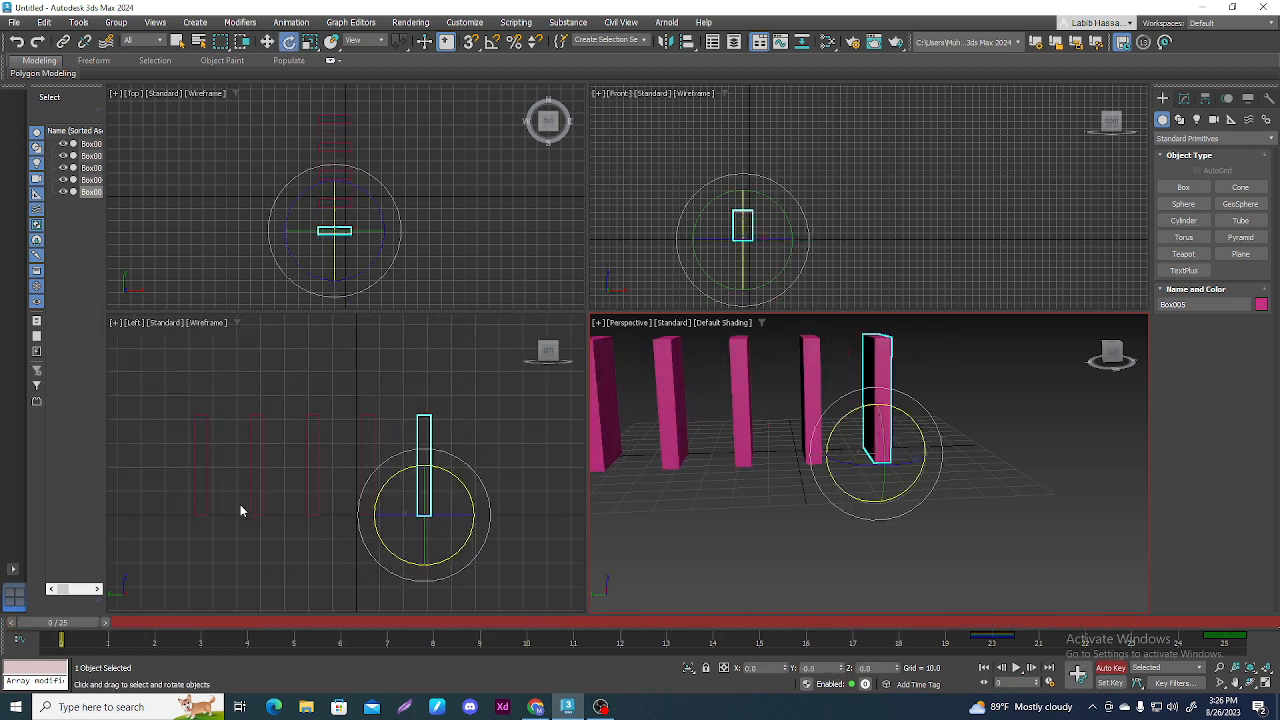
click(237, 580)
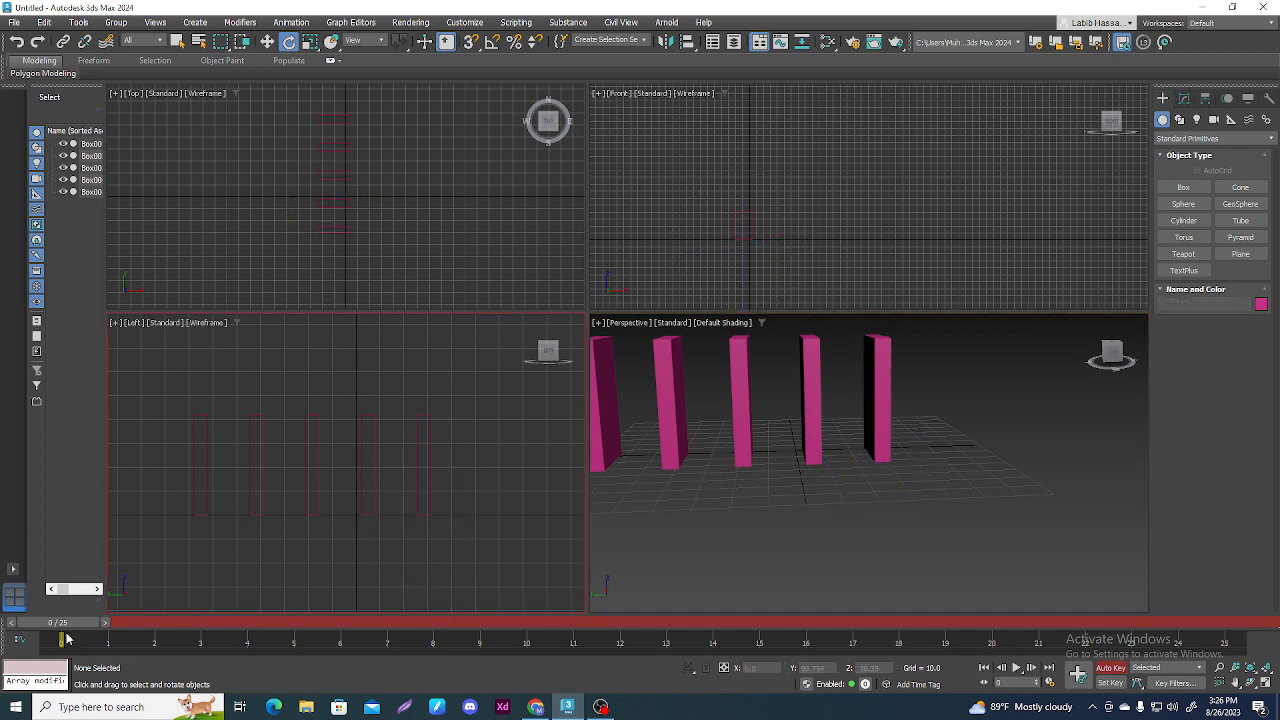
Step: At frame 10, rotate the first box further down to a tilt of about 47 degrees
drag(83, 625, 526, 660)
key(e)
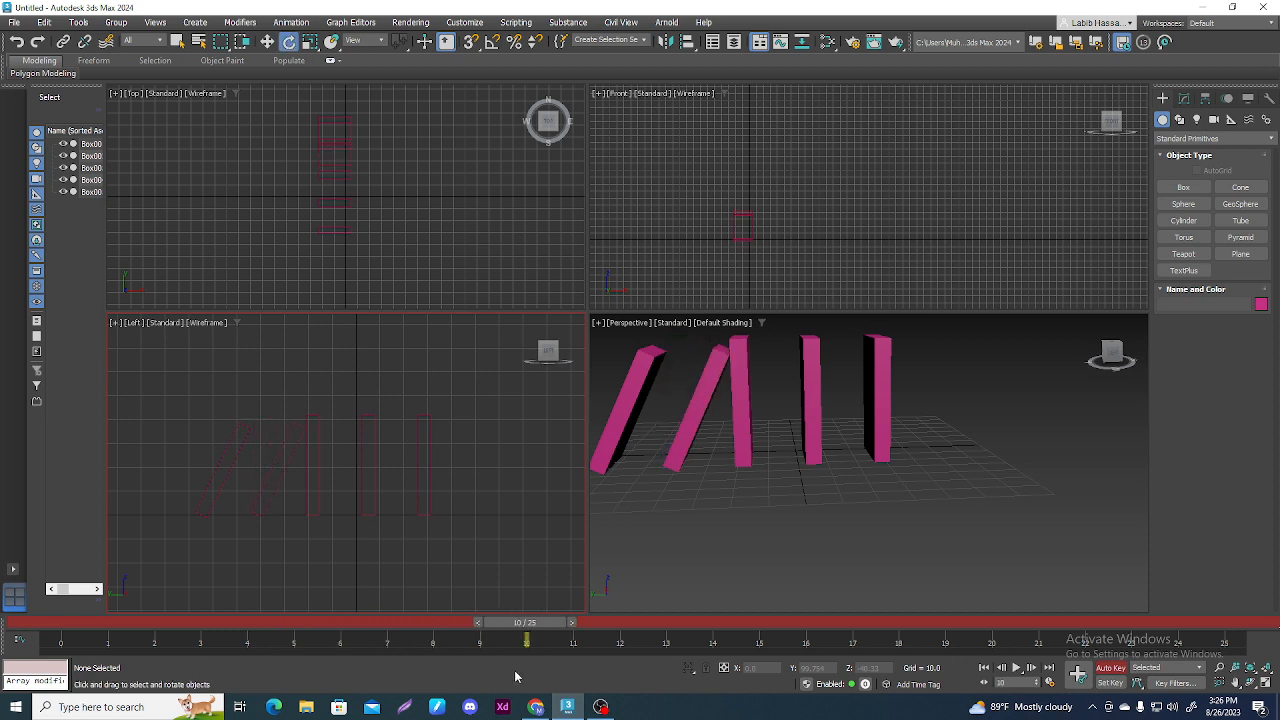
click(280, 468)
click(238, 456)
drag(238, 456, 246, 491)
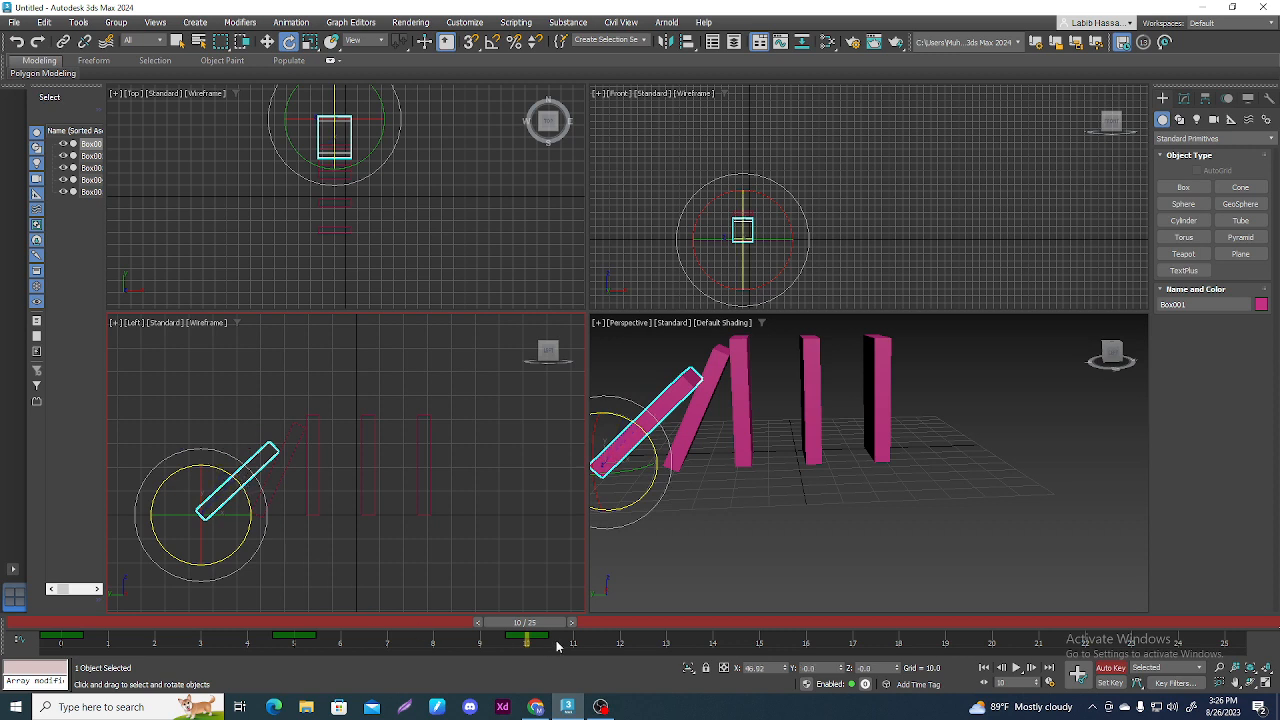
Step: At frame 15, tilt the second box to about 47 degrees and the first box to about 61 degrees
key(period)
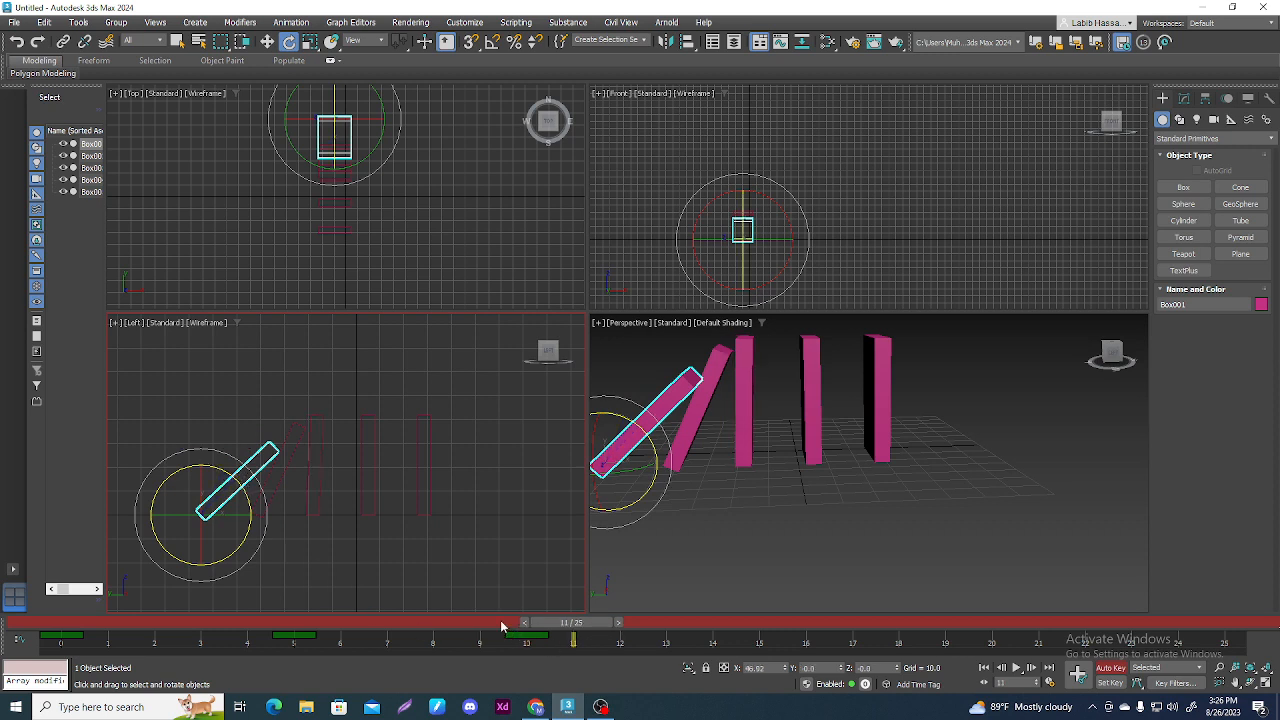
key(period)
key(period)
key(period)
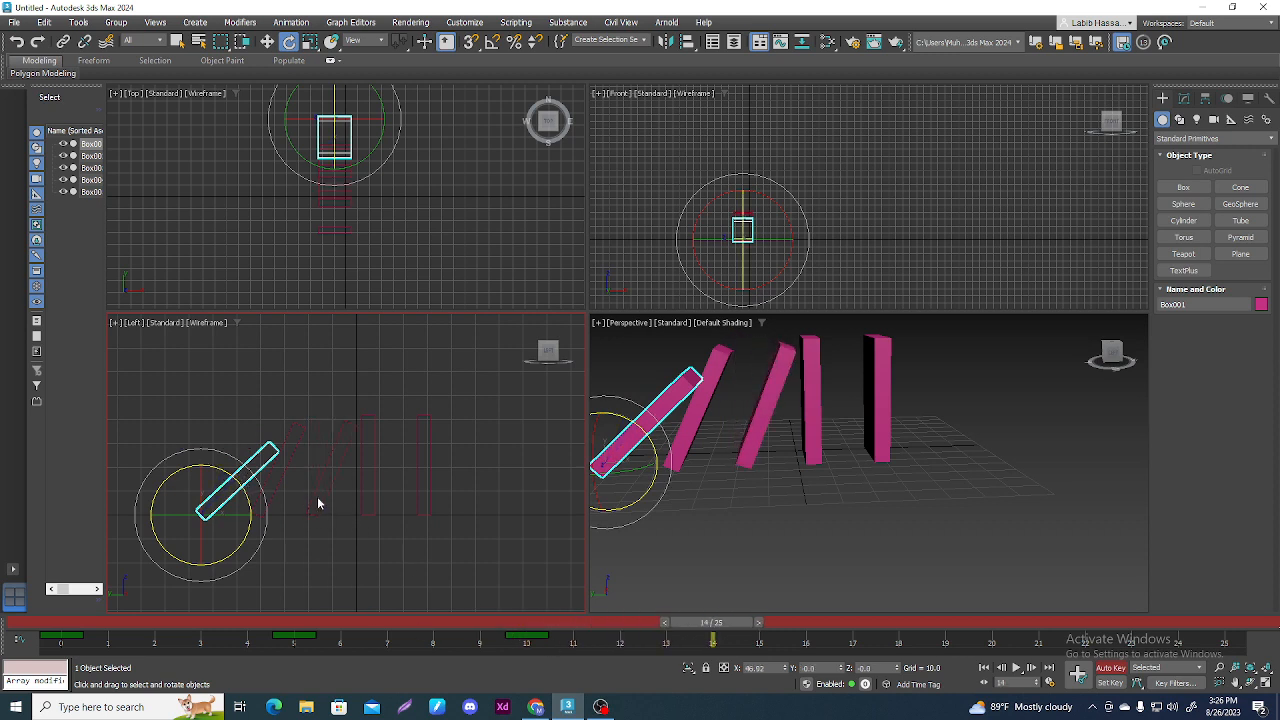
key(period)
click(292, 457)
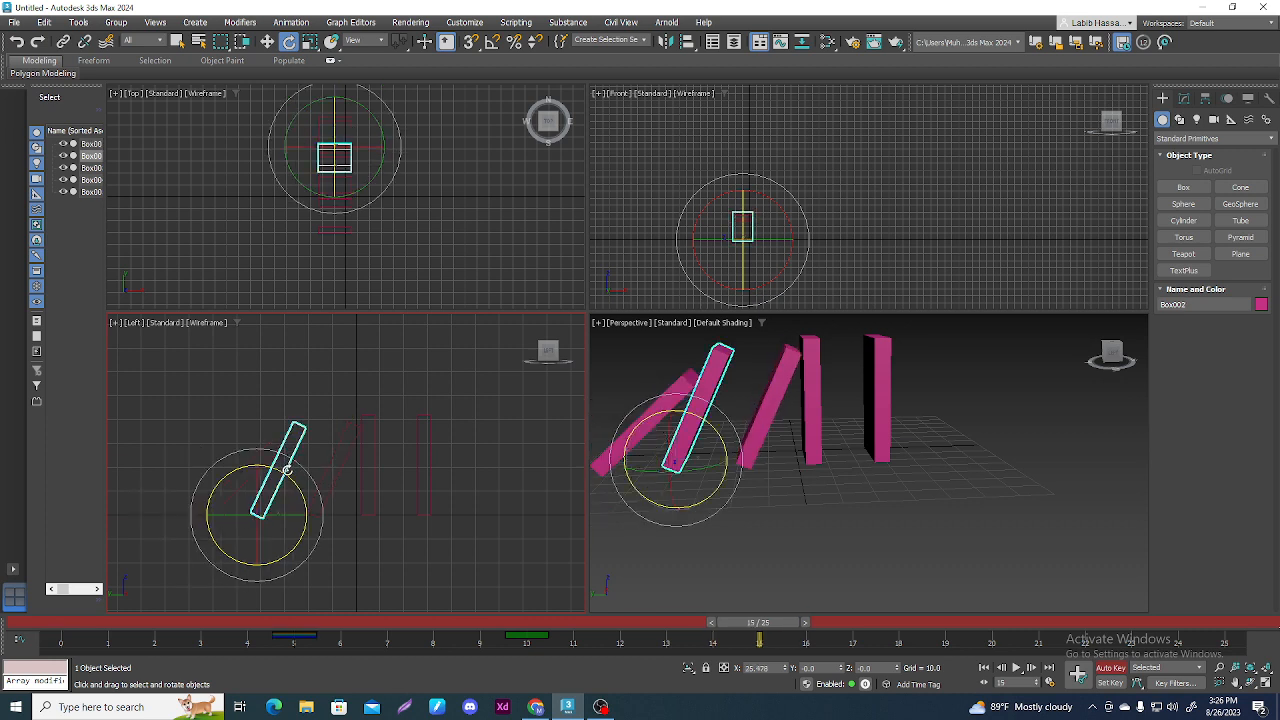
drag(287, 473, 236, 478)
click(238, 445)
click(270, 455)
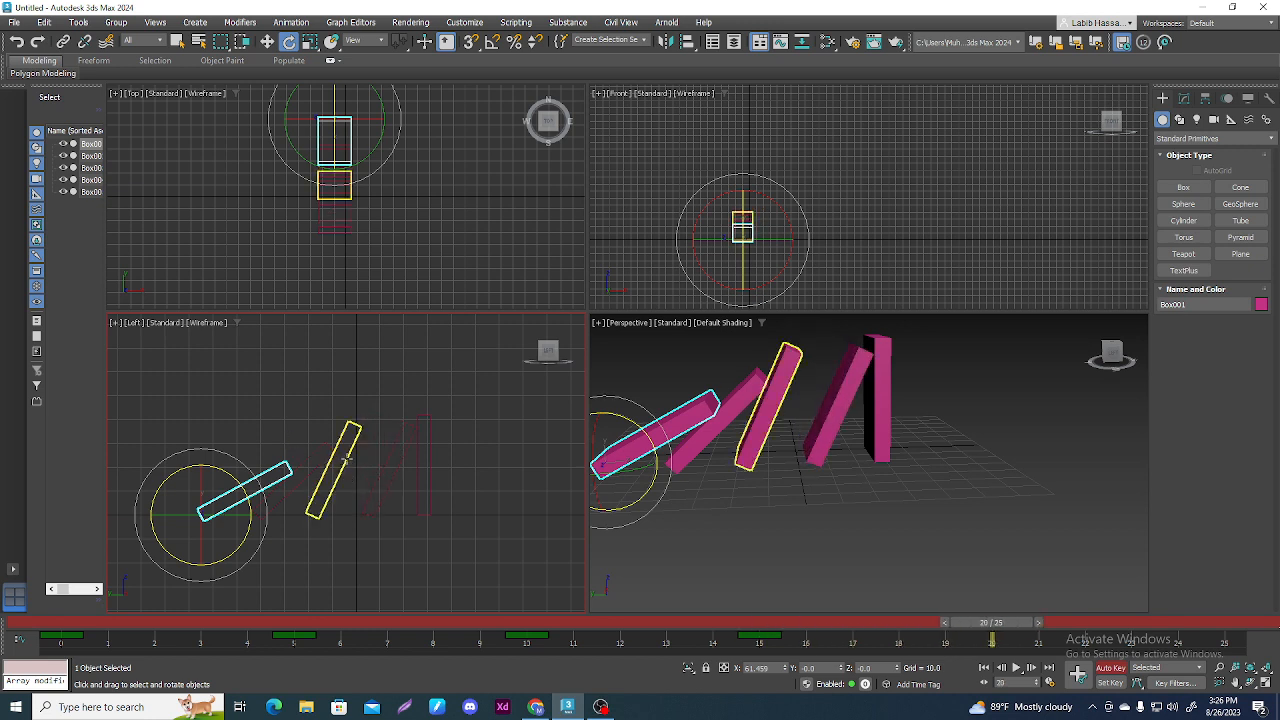
Step: At frame 20, rotate the third box about 22 degrees further down and tilt the second box to about 61 degrees
click(345, 458)
drag(338, 476, 363, 488)
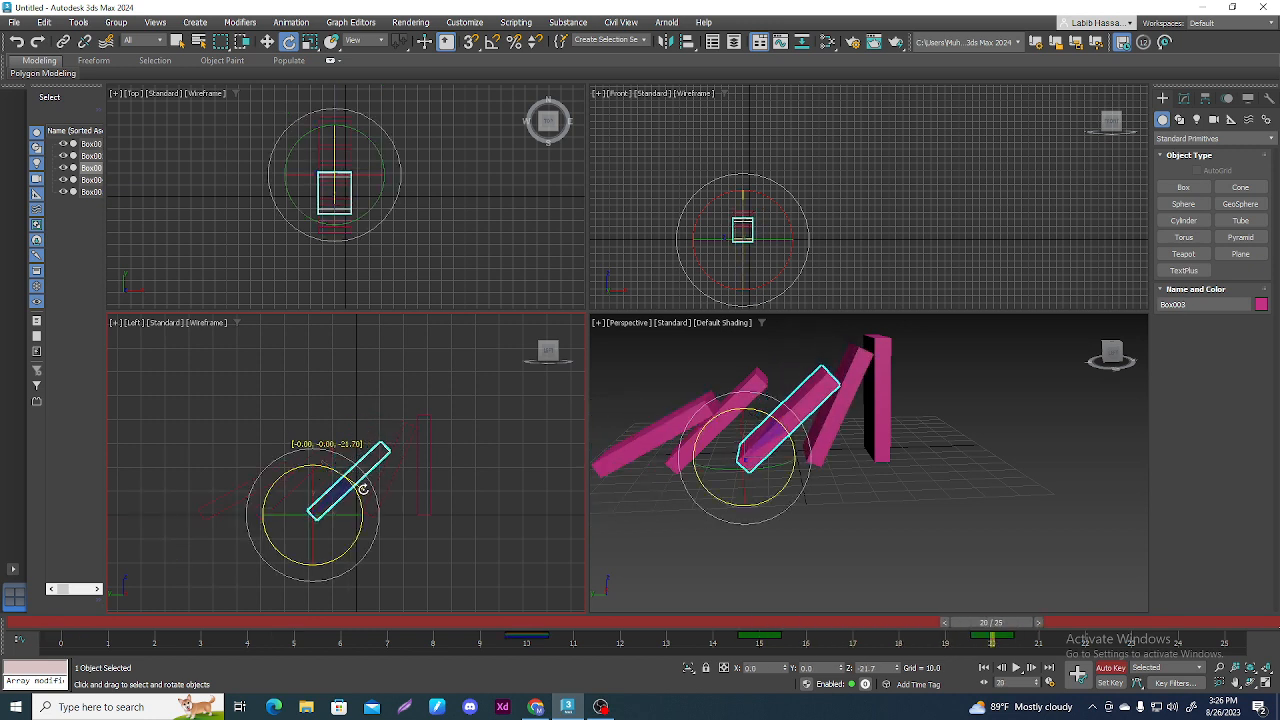
click(343, 430)
click(327, 451)
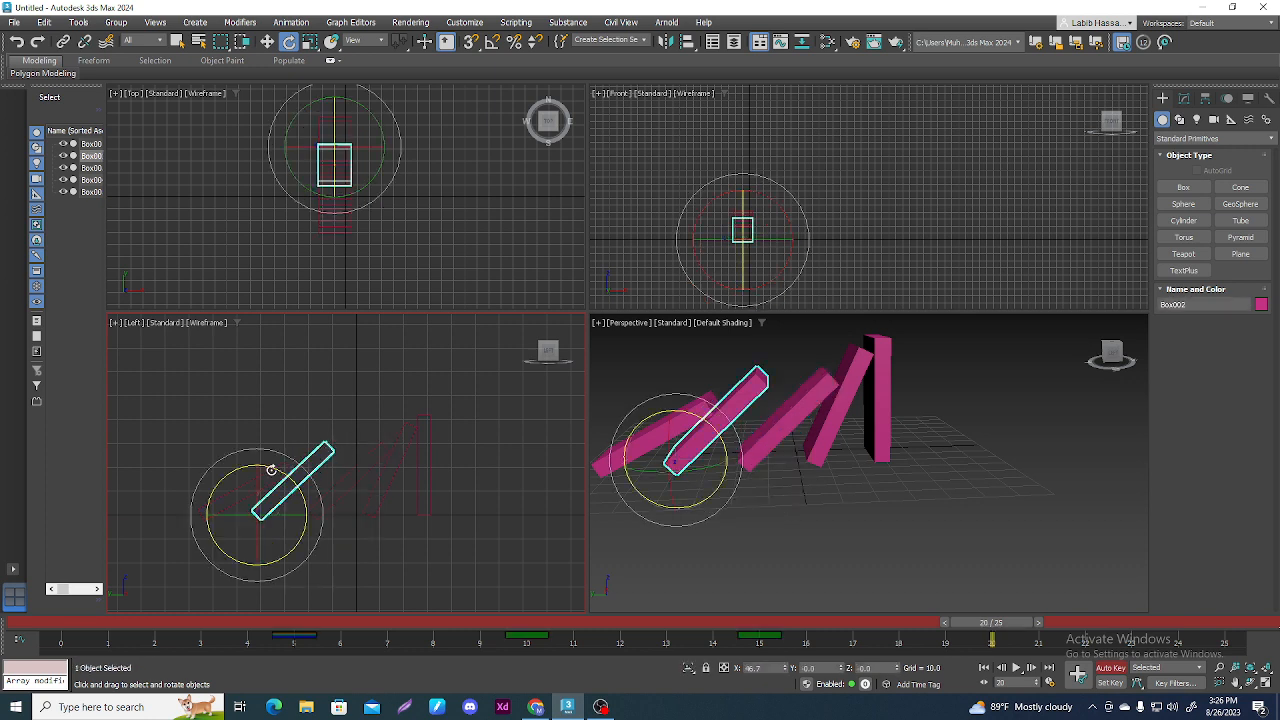
drag(271, 470, 289, 478)
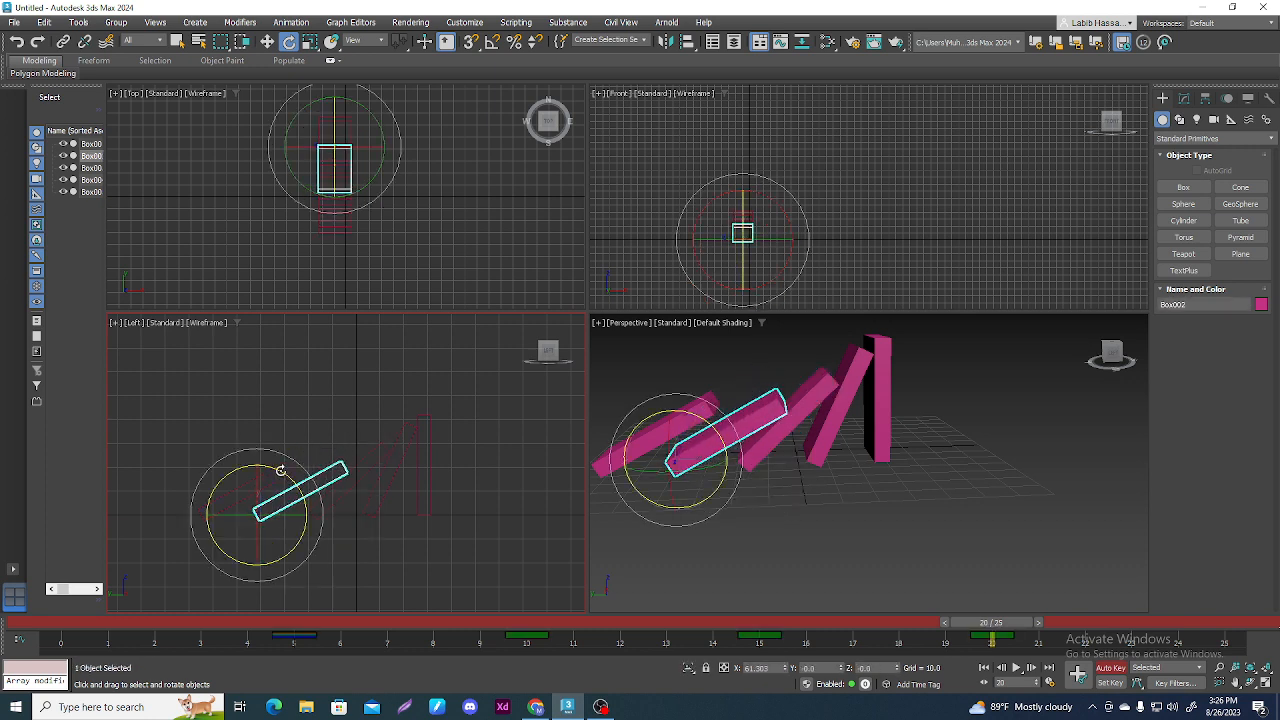
Step: At frame 20, rotate the first box about 5.5 degrees further down toward the second box
click(274, 463)
click(270, 481)
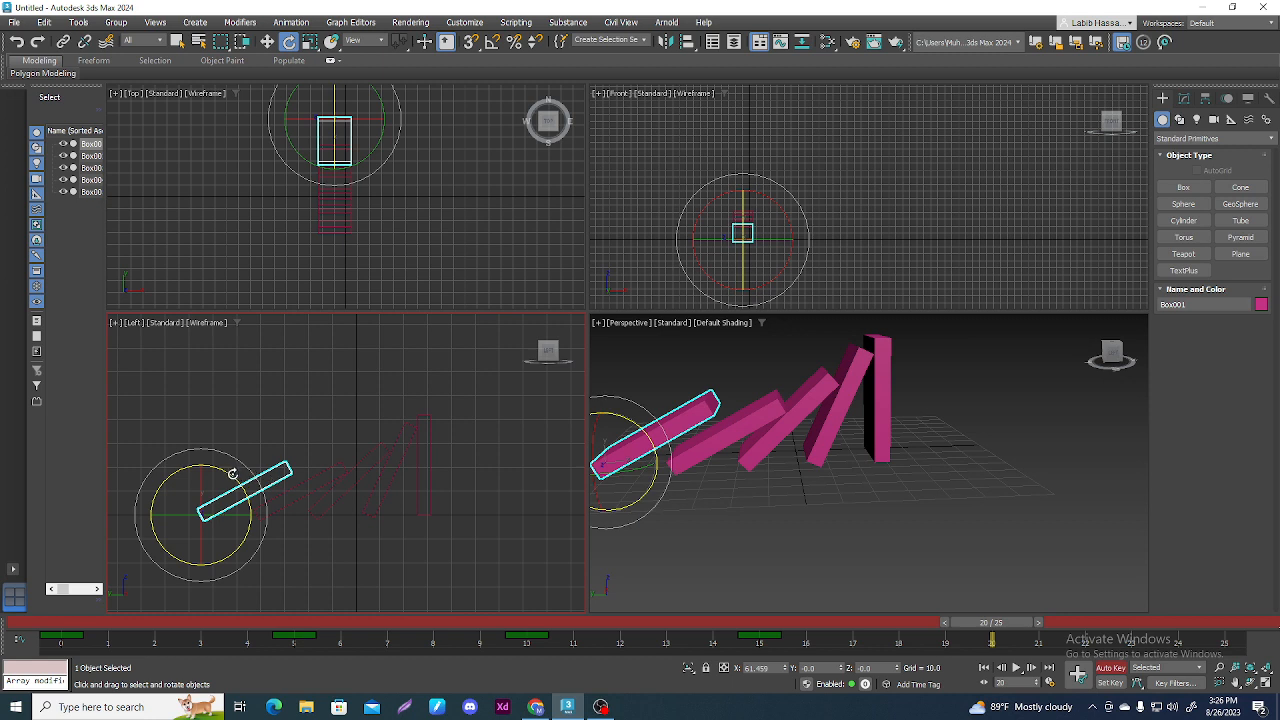
drag(232, 474, 235, 476)
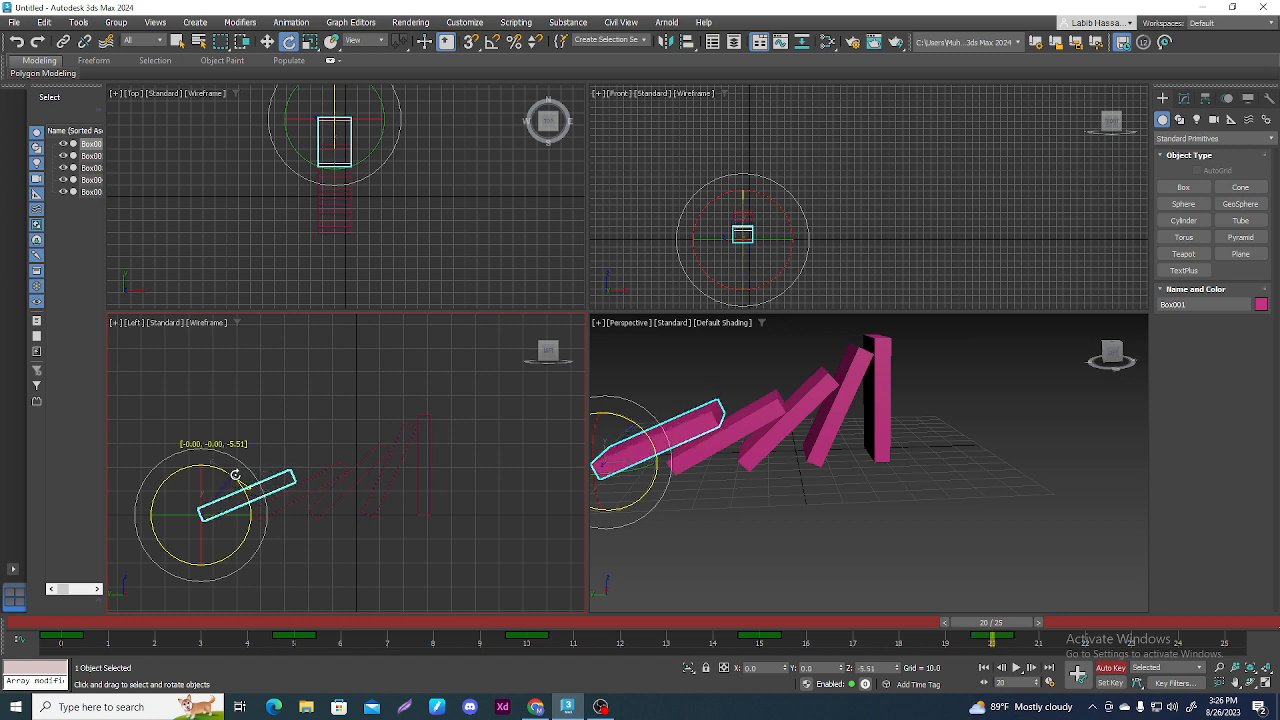
click(280, 406)
Step: At frame 25, rotate the fourth box down until it rests on the fallen fifth box
key(/)
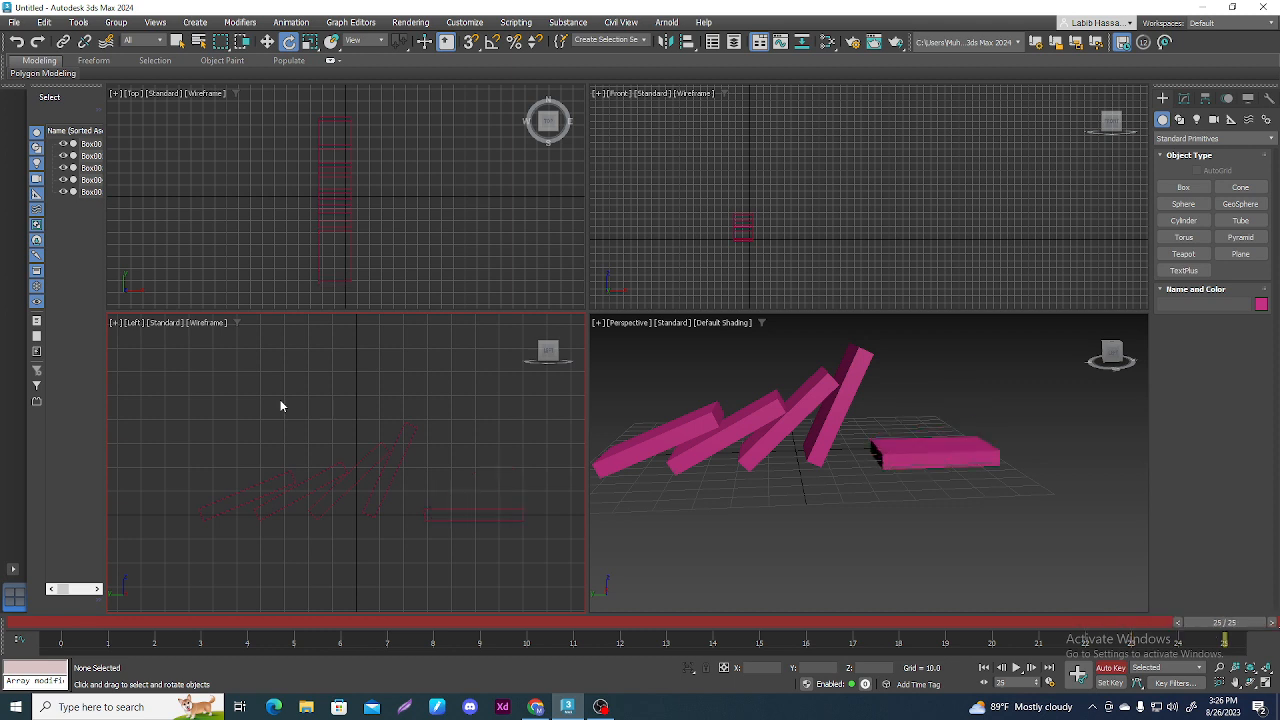
click(406, 445)
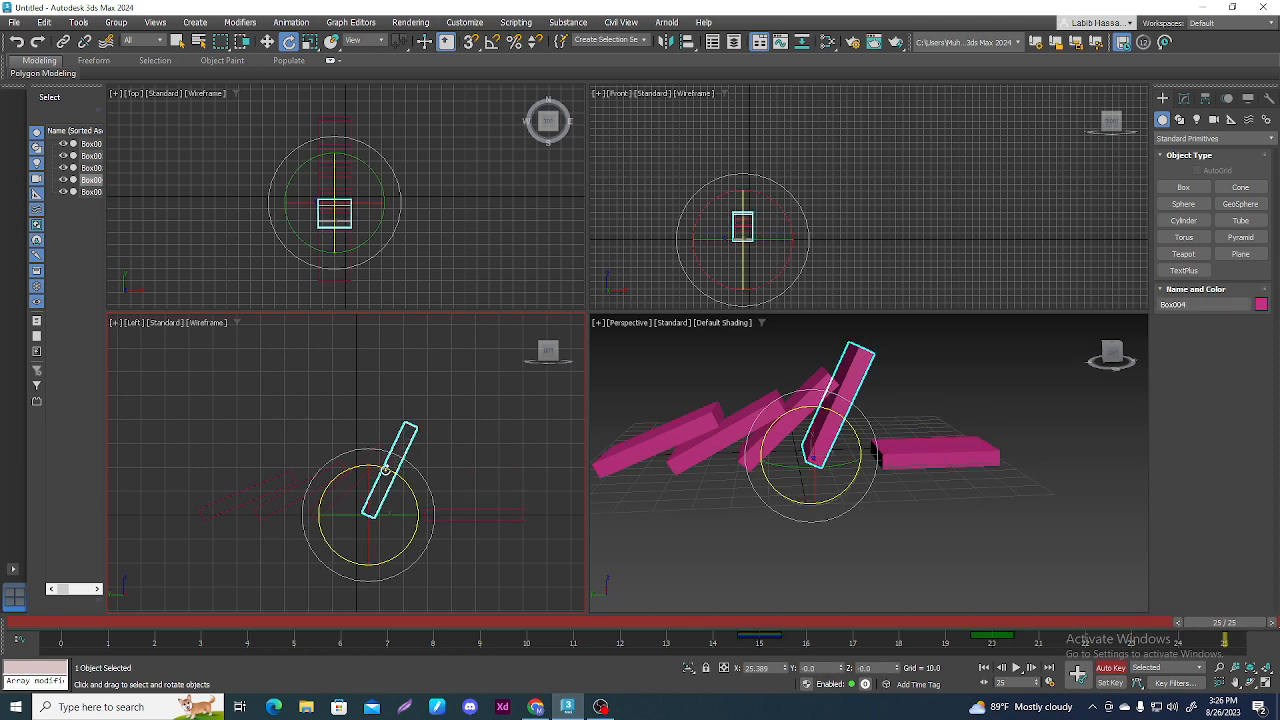
drag(386, 470, 437, 557)
click(394, 423)
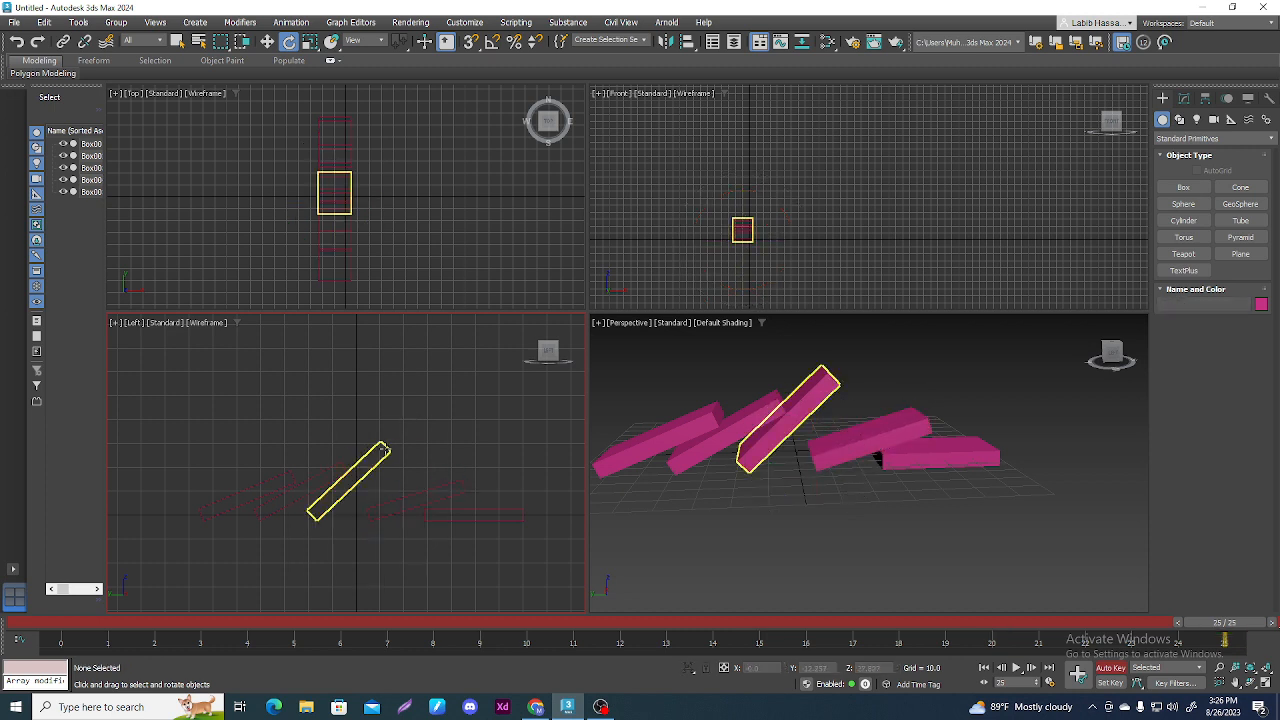
Step: At frame 25, rotate the third box about 26 degrees further down onto the fourth box
click(386, 449)
drag(324, 470, 355, 494)
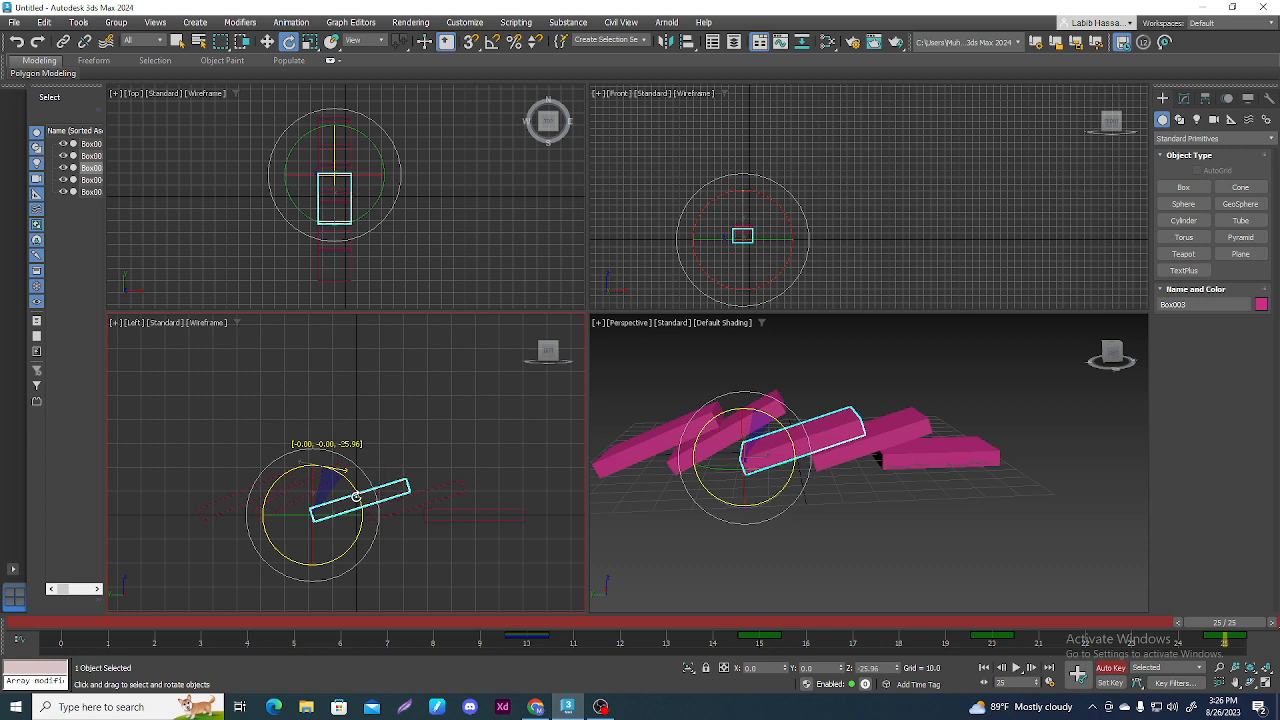
click(364, 435)
Step: At frame 25, adjust the second box's tilt to follow the lowered third box, and clear the selection
click(300, 490)
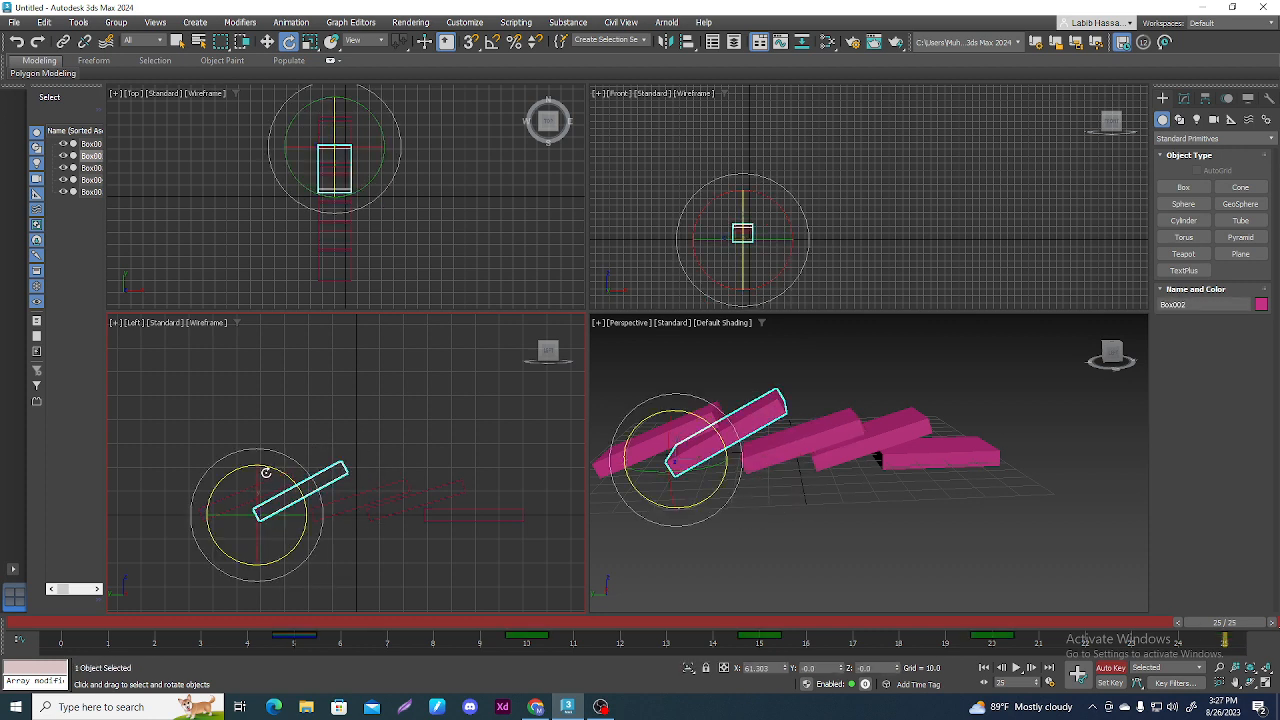
mouse_move(266, 472)
mouse_down()
mouse_move(284, 471)
mouse_move(232, 476)
mouse_move(250, 472)
mouse_up()
click(291, 443)
click(290, 474)
click(363, 509)
Step: Return to frame 0 and play the domino animation in the Perspective view
key(Home)
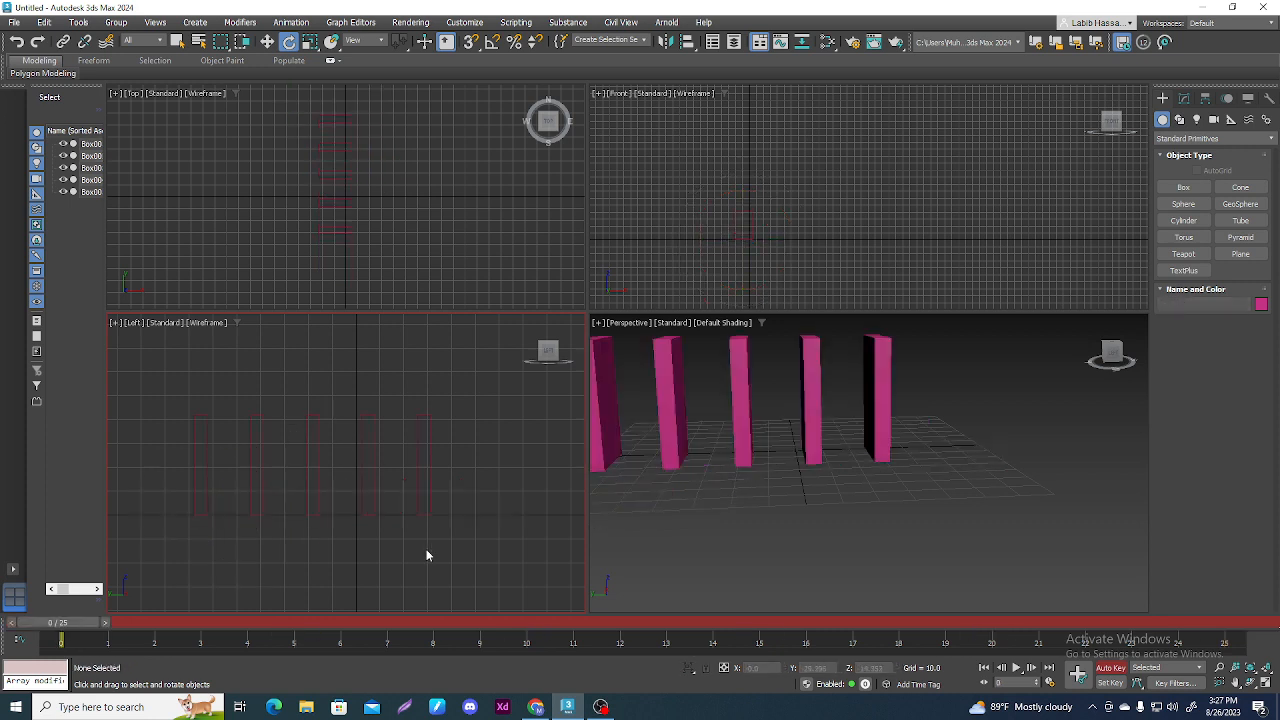
click(1015, 667)
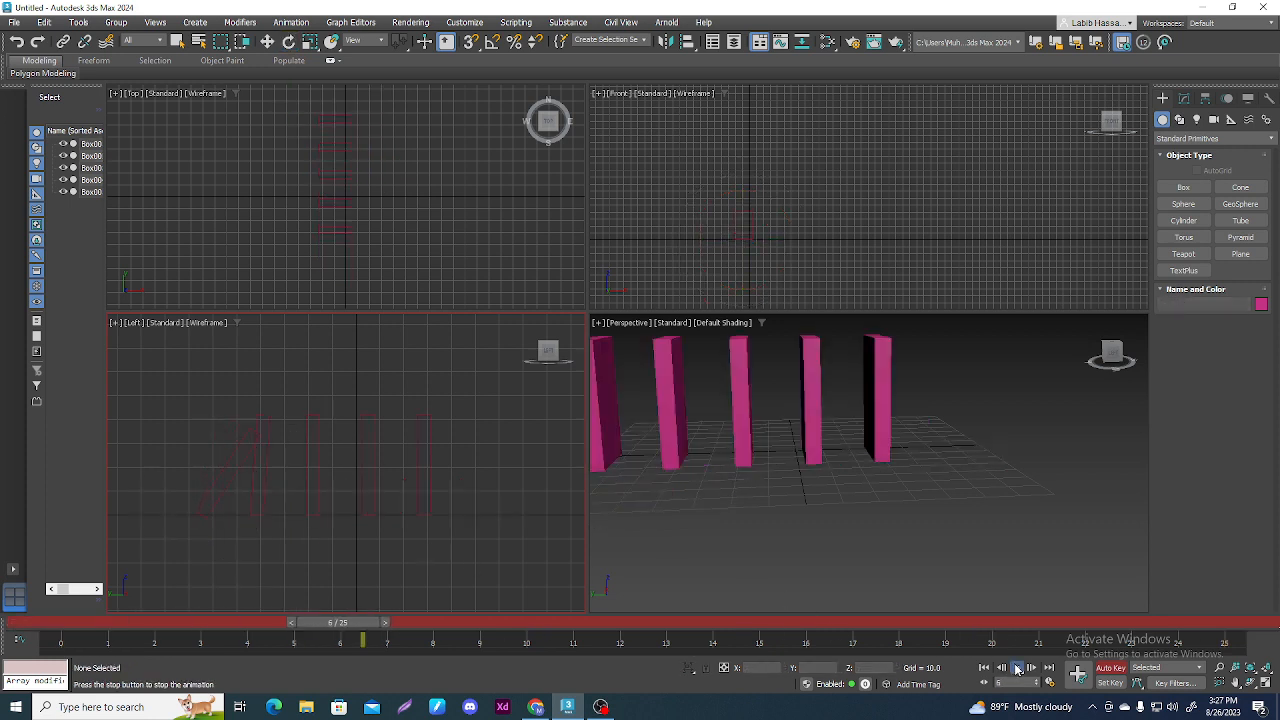
click(849, 465)
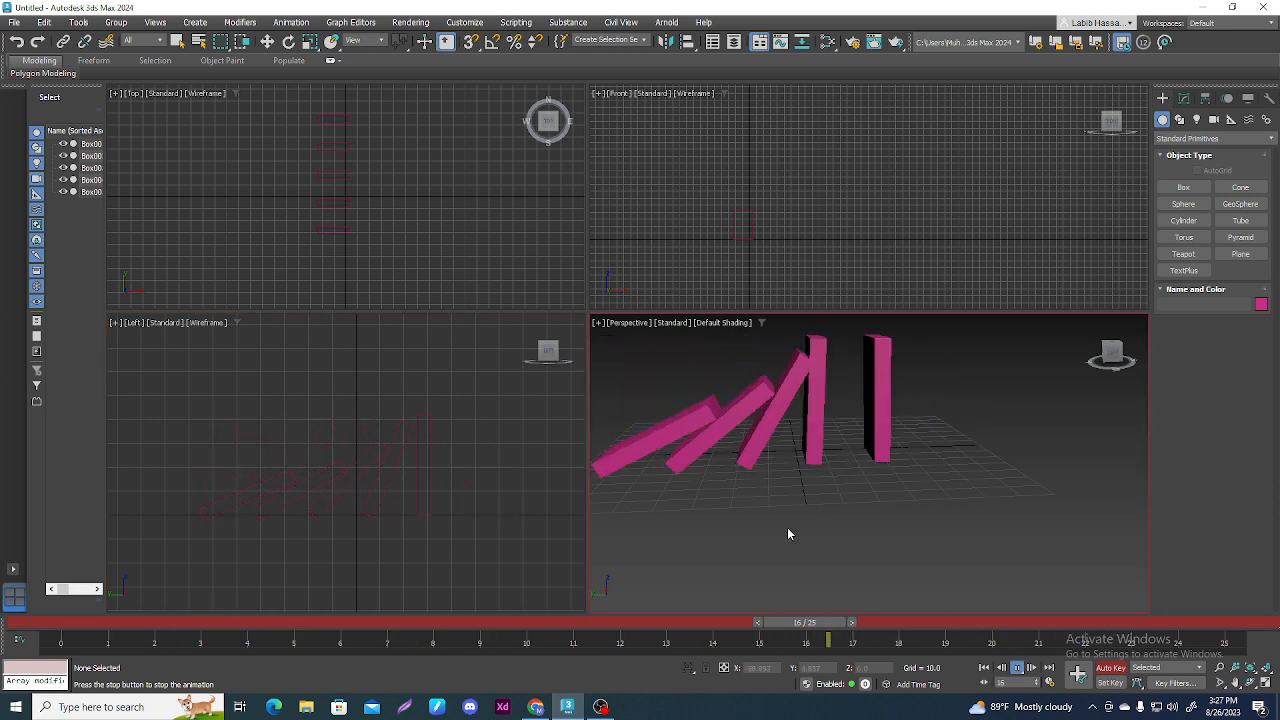
Step: Maximize the Perspective view, frame all five boxes in it, and replay the toppling animation
key(alt+w)
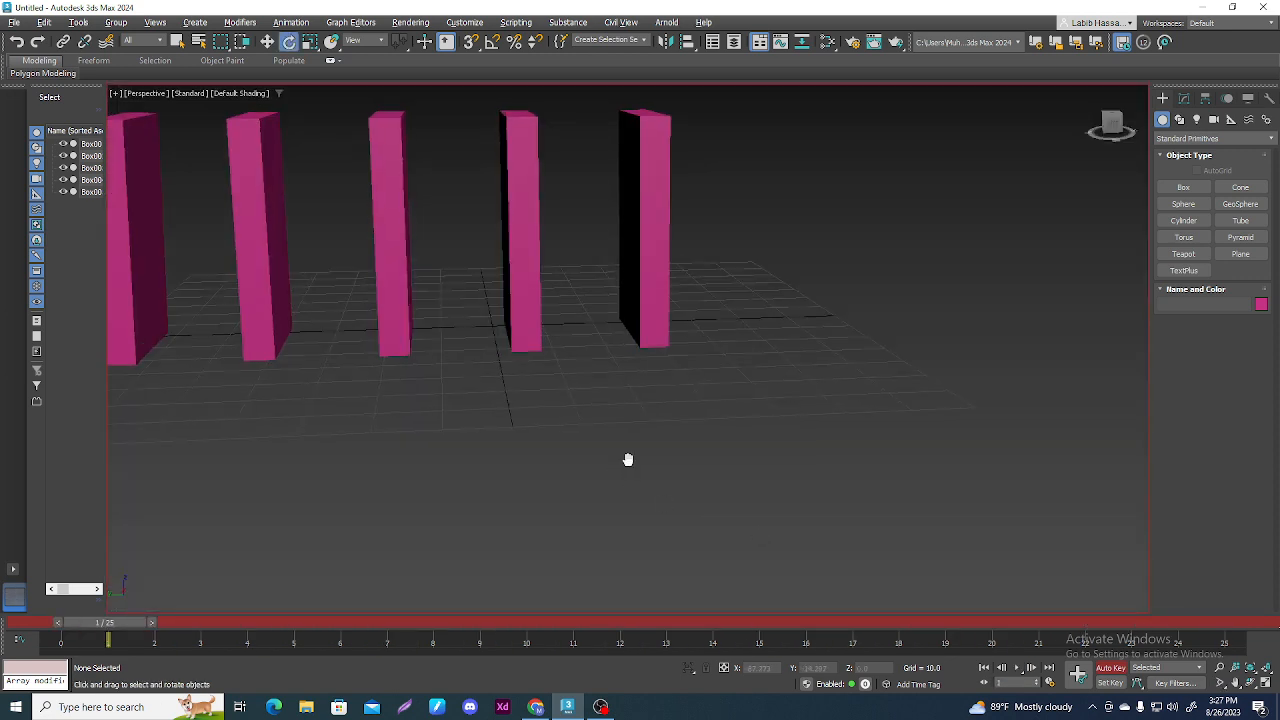
middle_drag(626, 457, 856, 571)
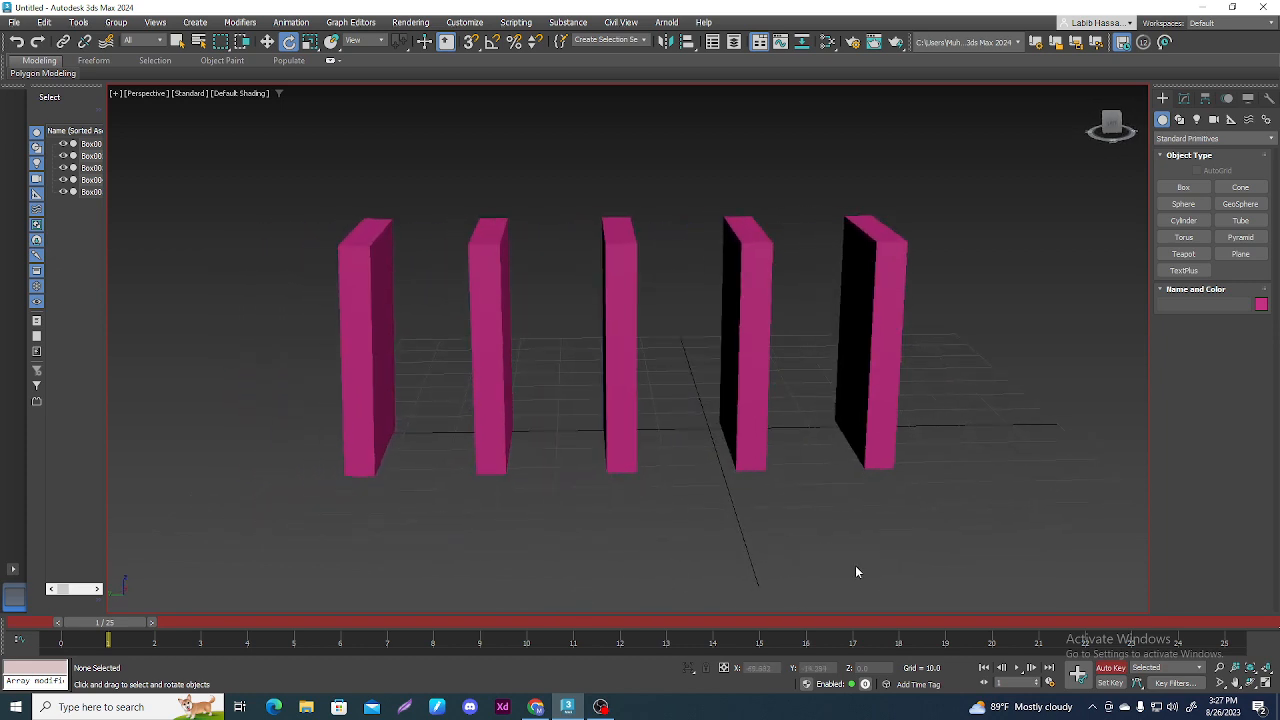
click(1018, 669)
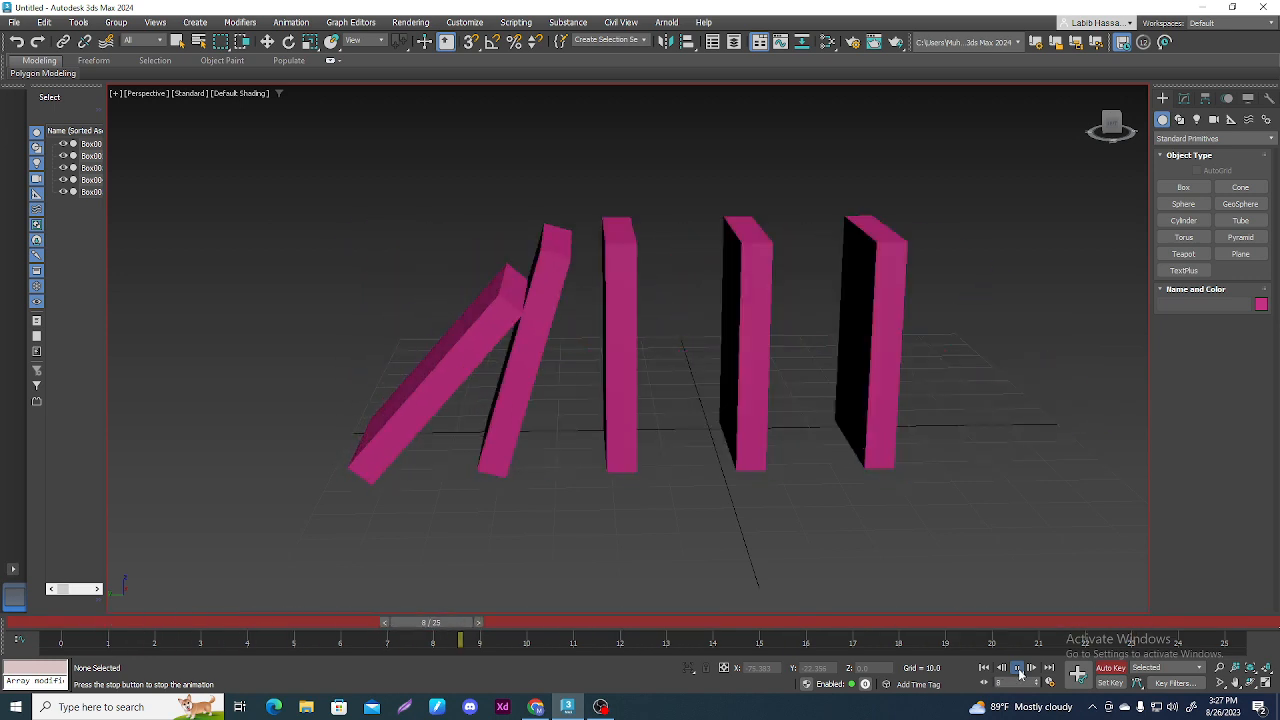
key(e)
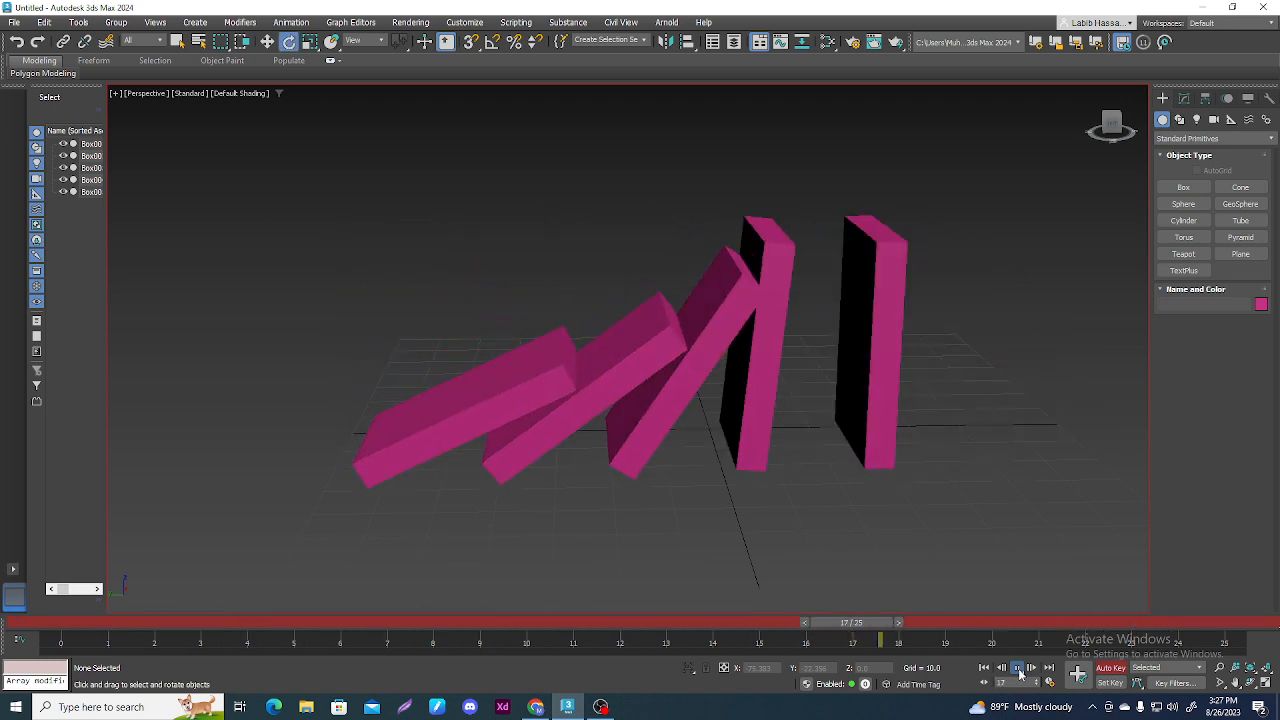